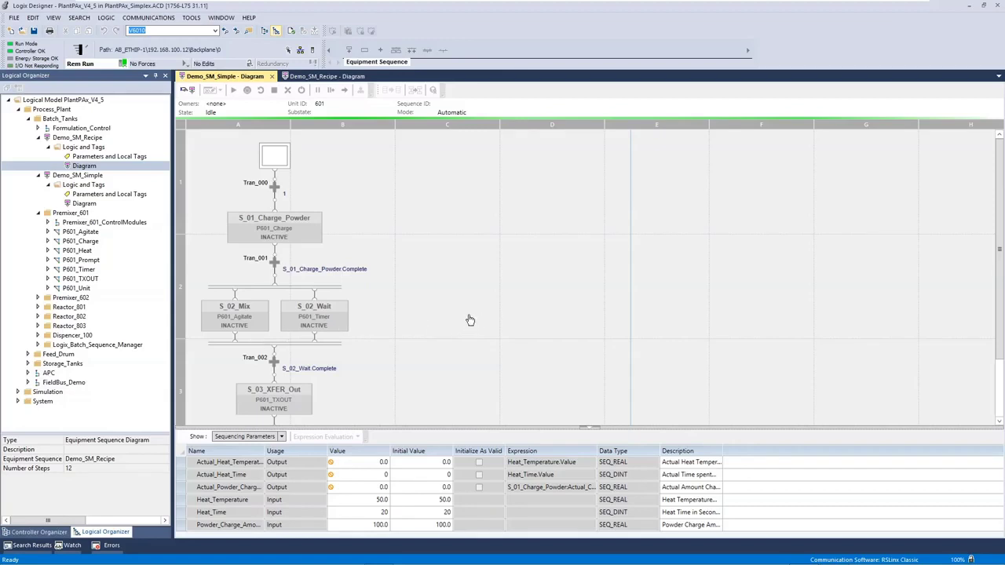
Scroll through the Demo_SM_Recipe diagram to its final steps, then go back to Demo_SM_Simple
click(346, 78)
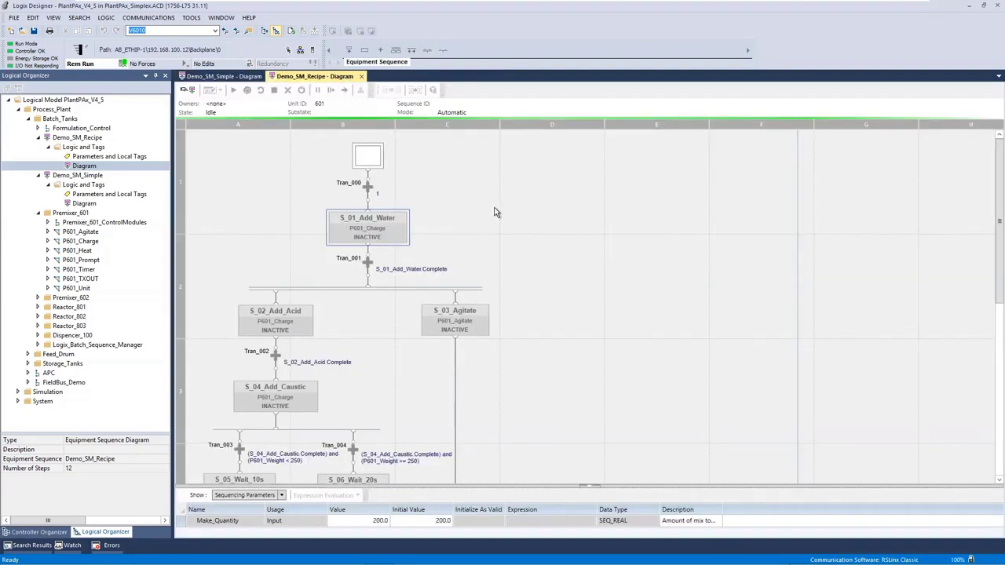
drag(999, 232, 996, 318)
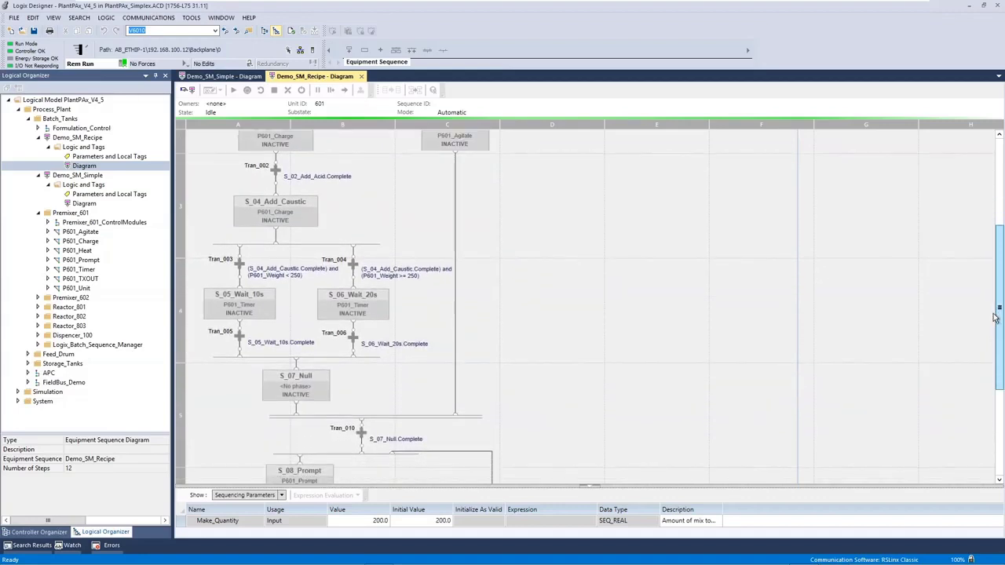
drag(996, 318, 996, 402)
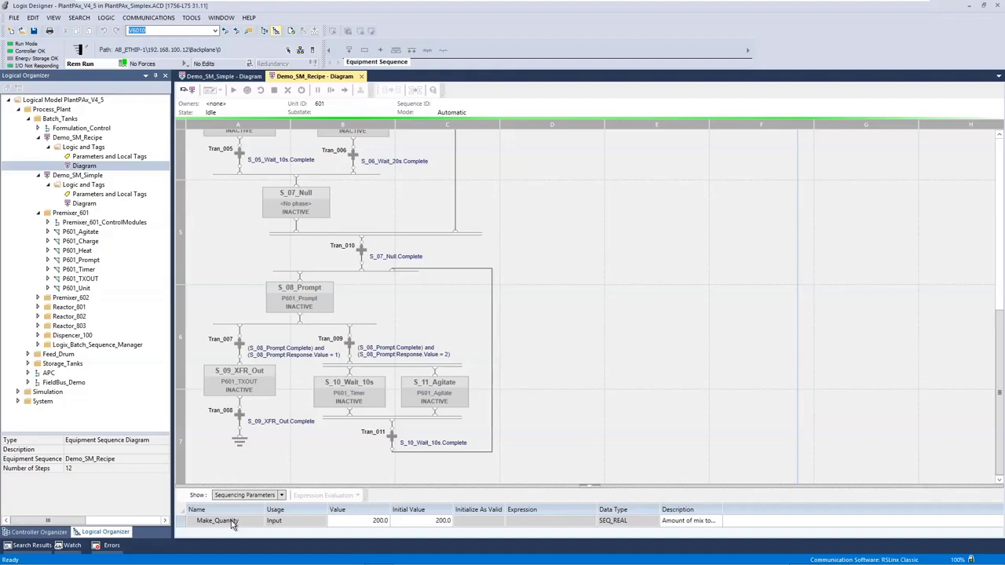
click(202, 78)
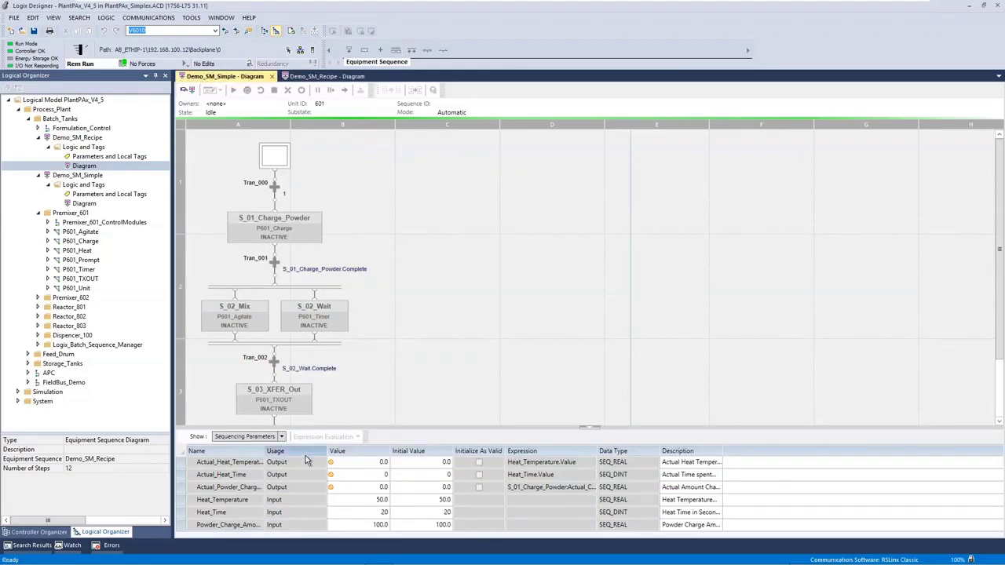
List only the S_01_Charge_Powder step's tags by setting Show to Selected Steps
drag(265, 447, 294, 447)
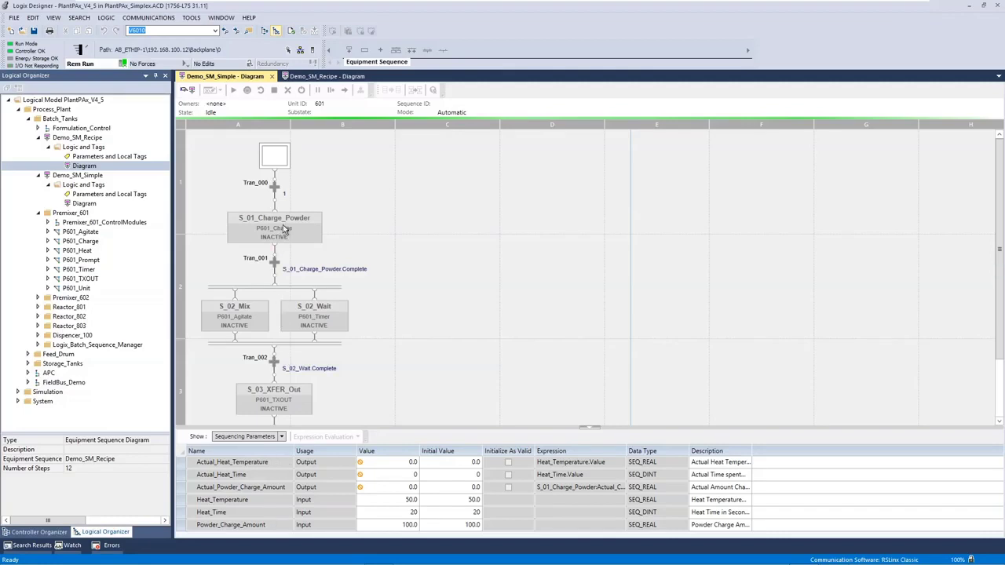
click(284, 229)
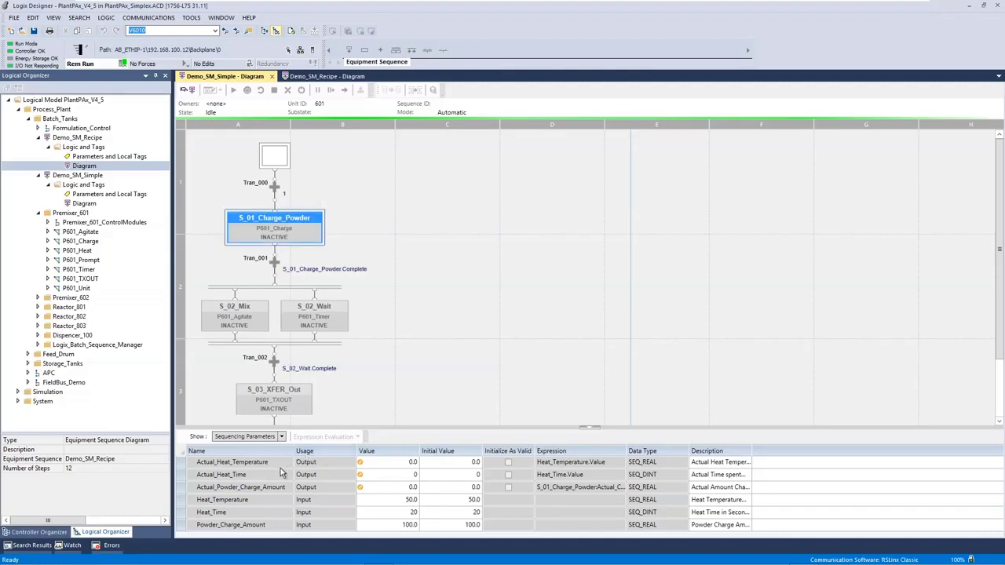
click(281, 438)
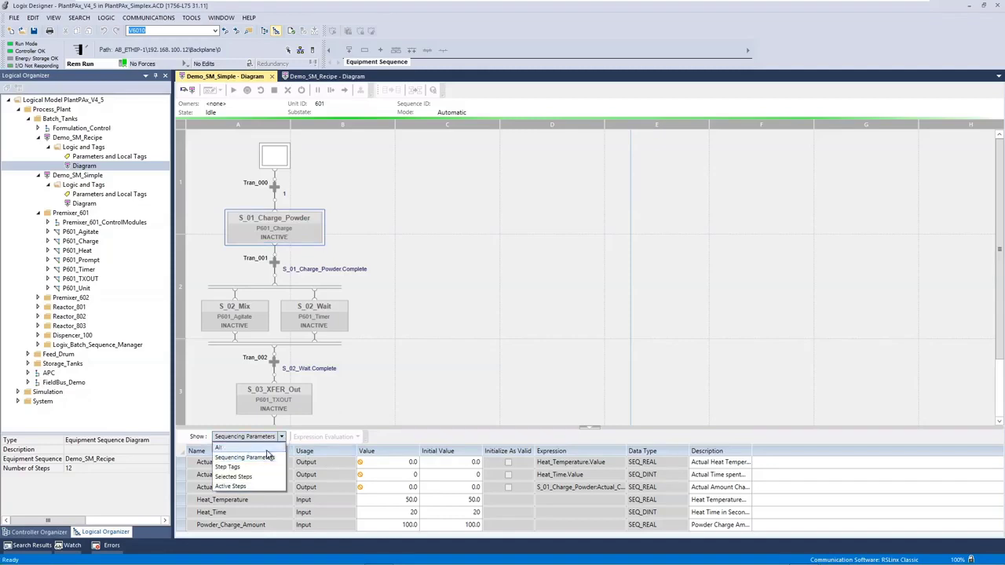
click(235, 477)
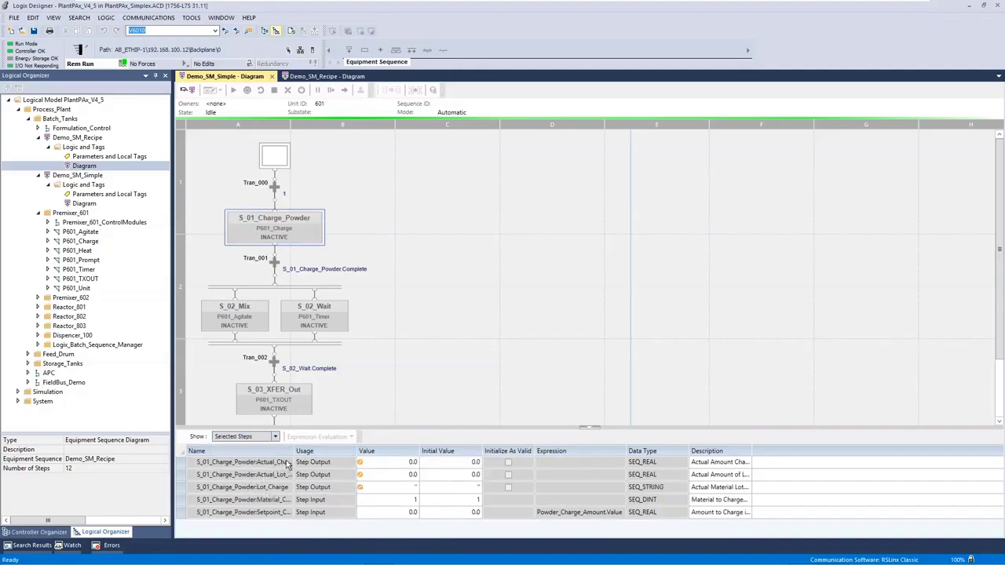
Widen the Name, Description and Expression columns so the full tag details are readable
drag(293, 451, 322, 450)
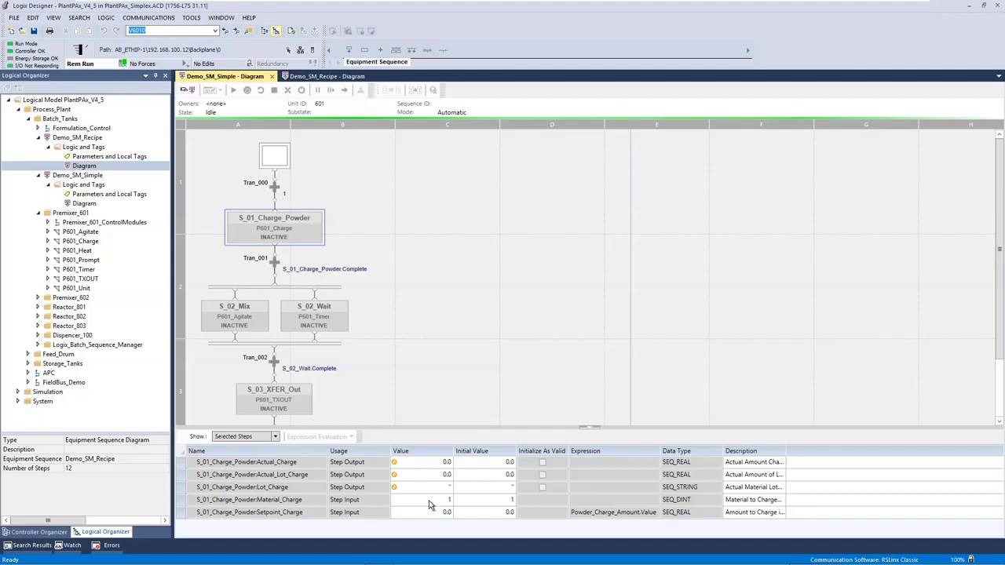
drag(786, 451, 888, 447)
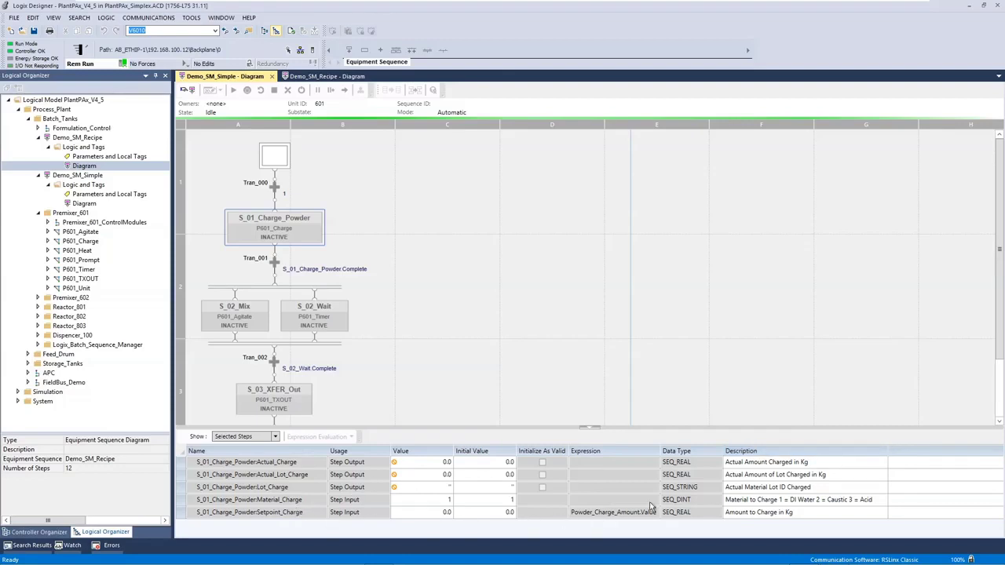
drag(660, 451, 683, 450)
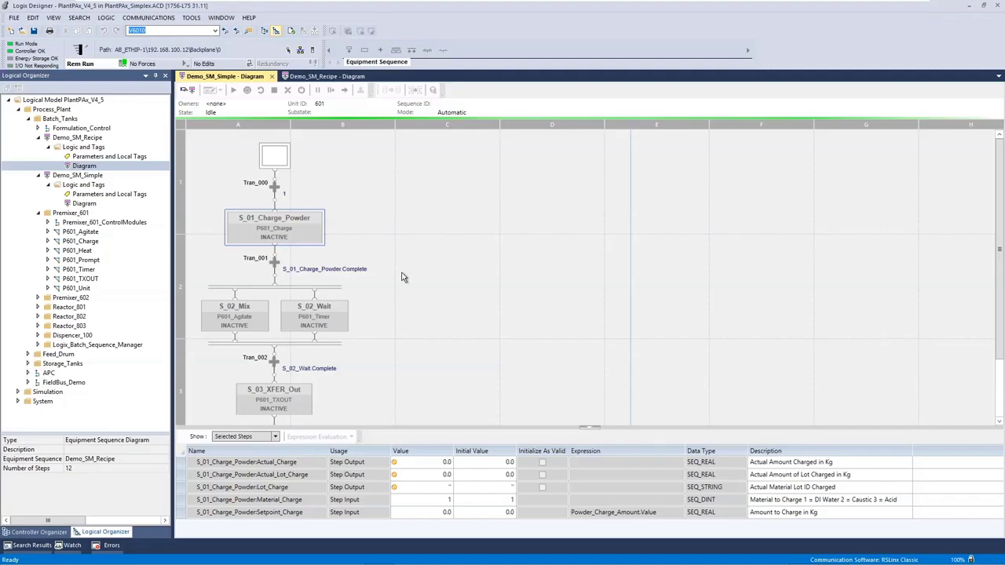
key(alt+Tab)
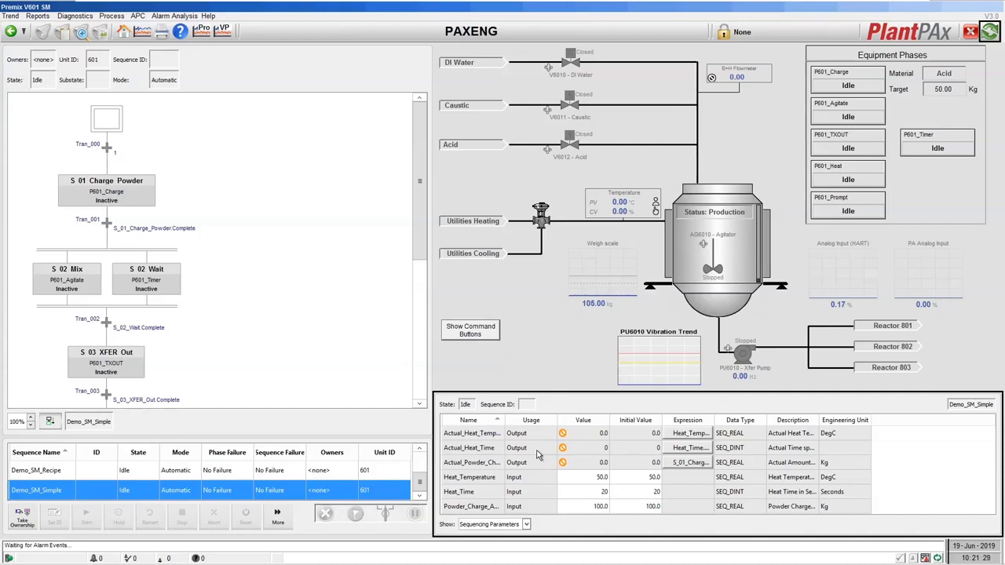
Check Demo_SM_Recipe's sequencing parameters, then reselect Demo_SM_Simple in the sequence list
click(63, 489)
click(51, 472)
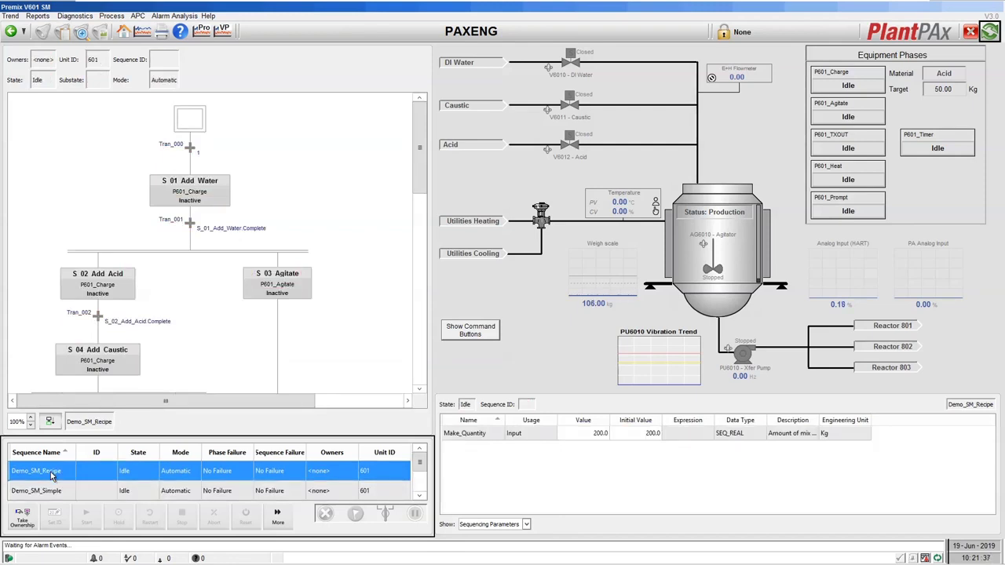
click(476, 445)
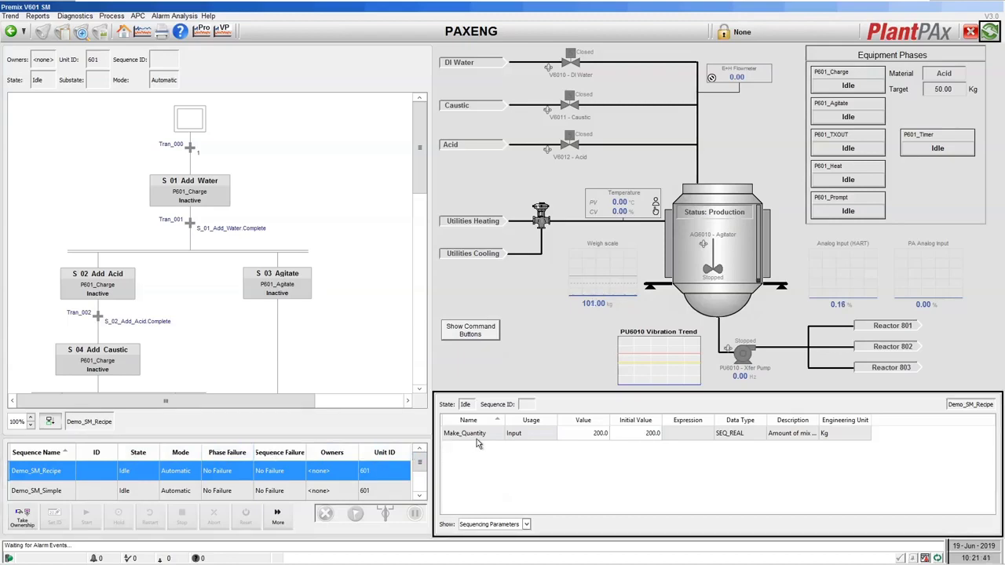
click(75, 491)
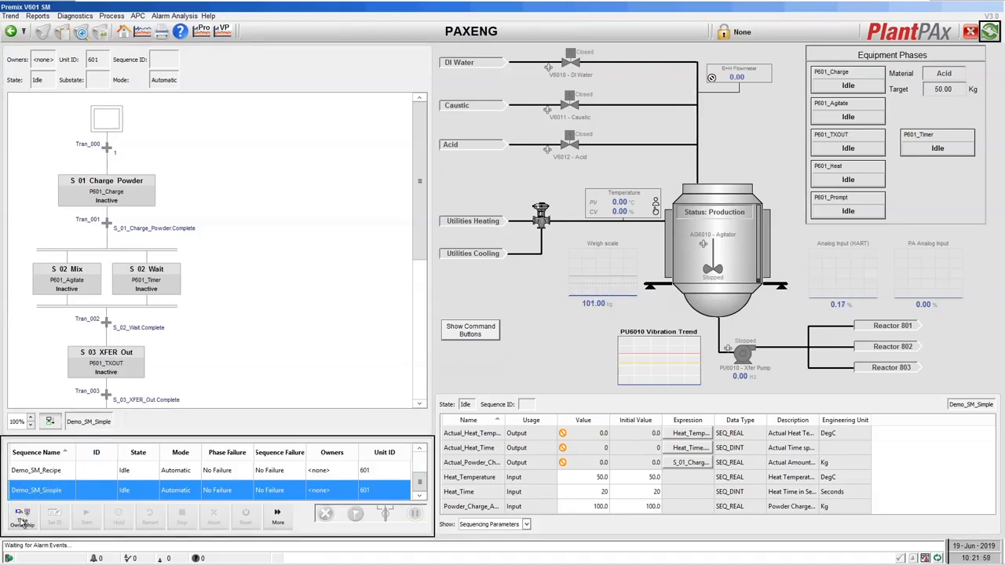
Take Operator ownership of Demo_SM_Simple and set its ID to 'Demo batch 19-Jun-2019 10:23'
click(22, 517)
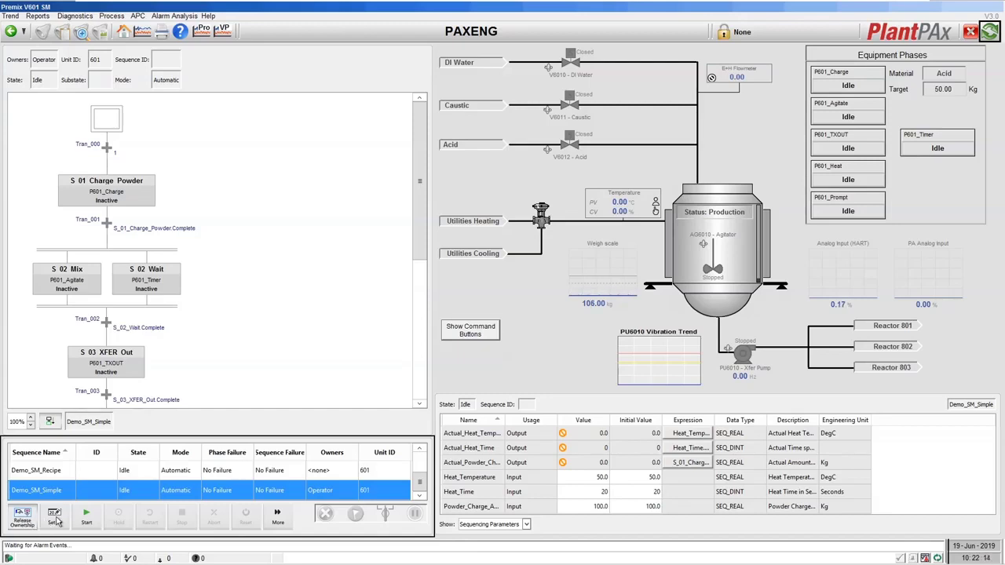
click(55, 520)
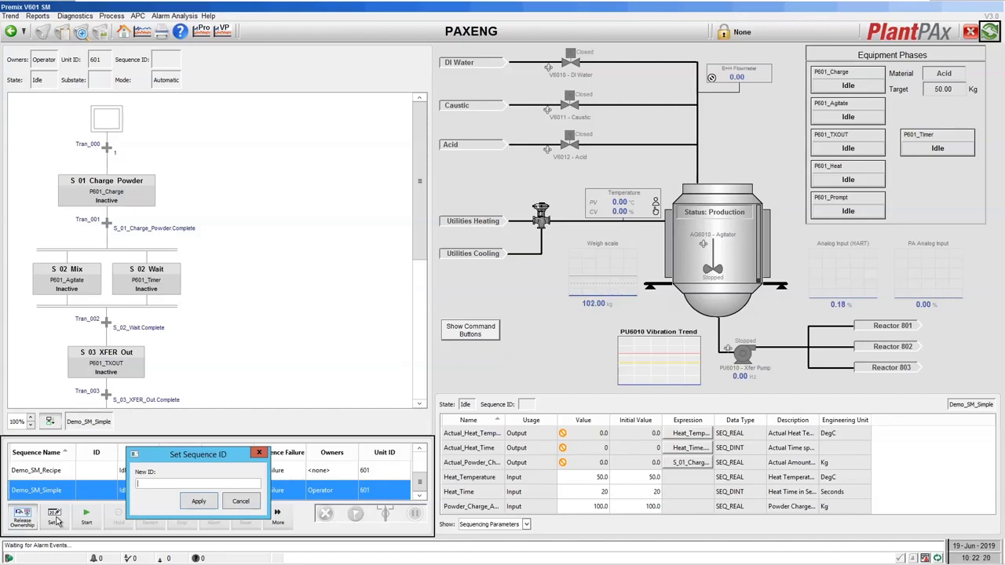
text(Demo batch 19-Jun-2019 10:23)
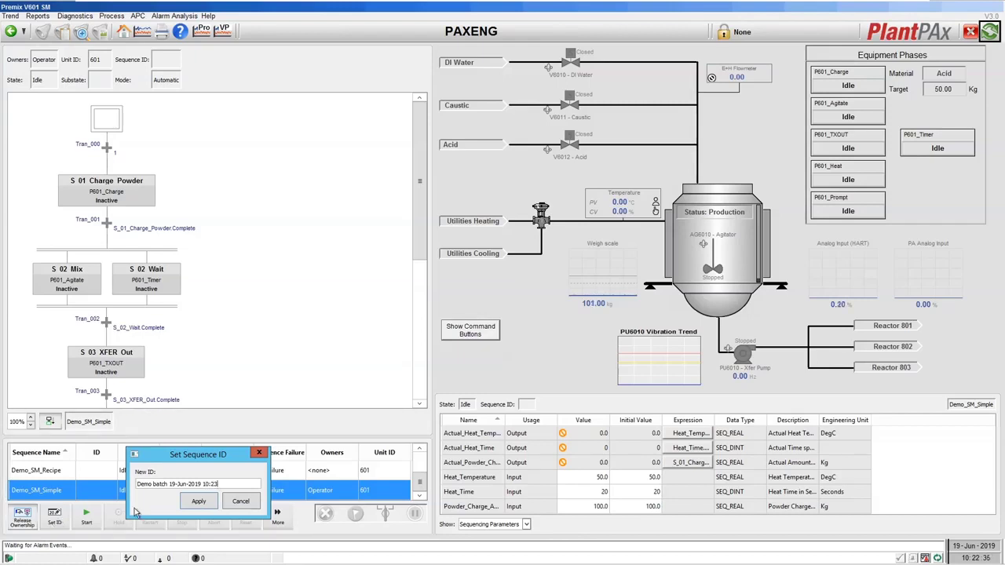
click(184, 505)
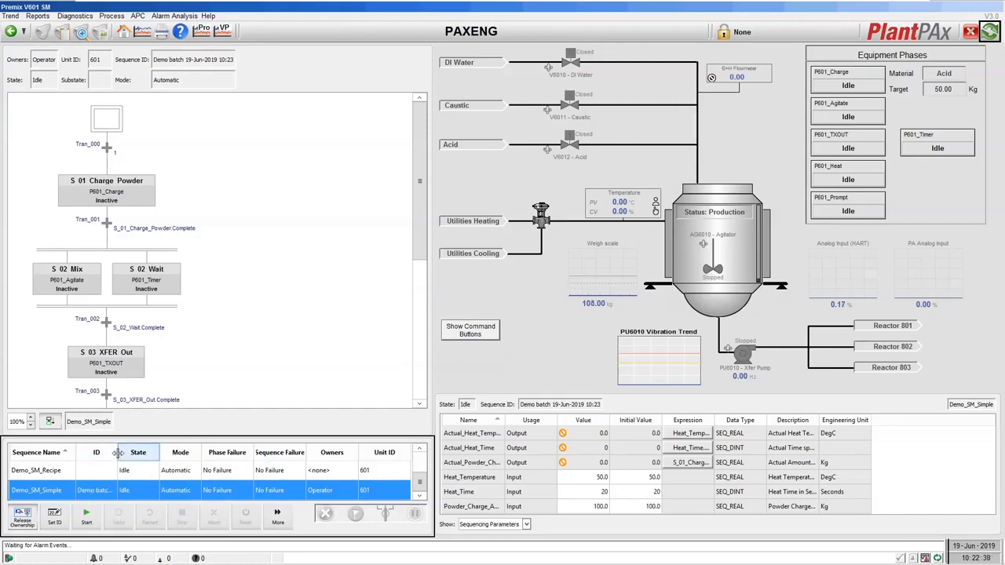
Change Demo_SM_Simple's Heat_Time value from 20 to 10 and confirm the change
drag(118, 452, 127, 452)
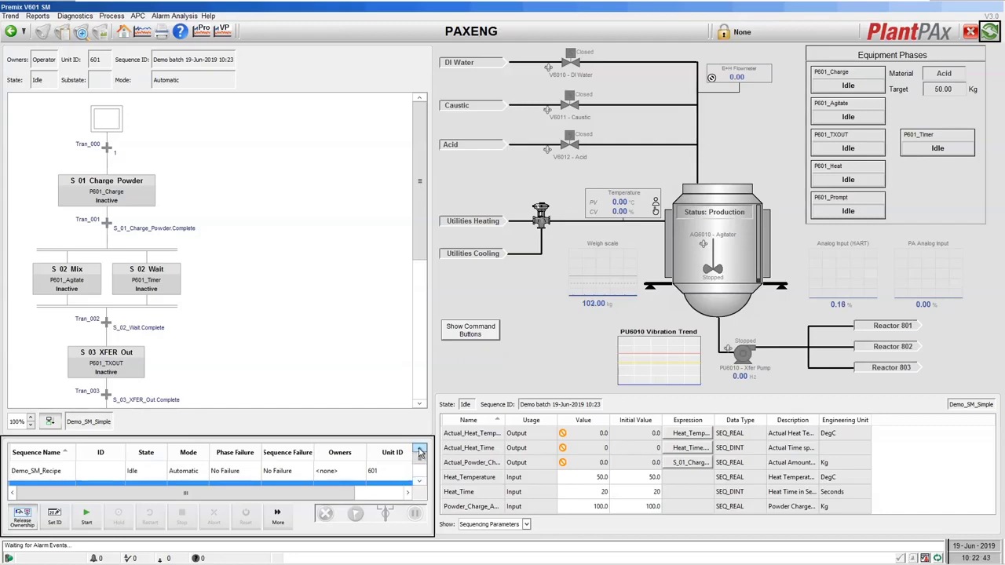
click(419, 485)
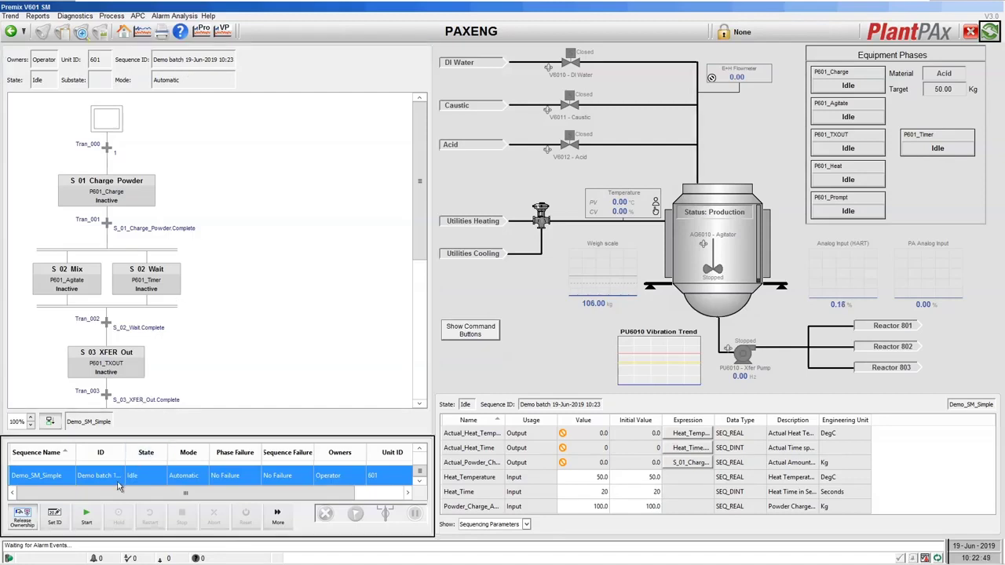
double_click(594, 492)
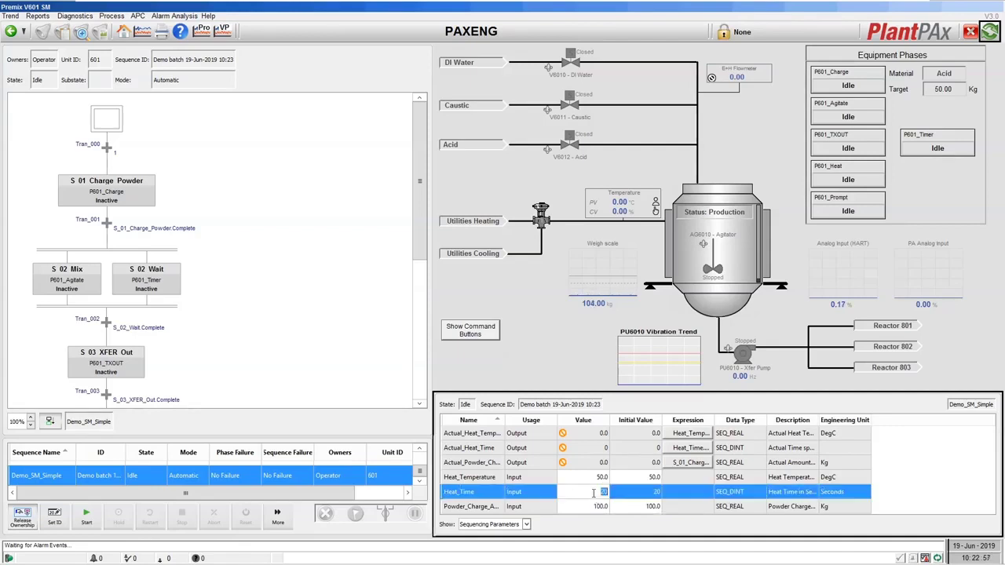
text(10)
key(Return)
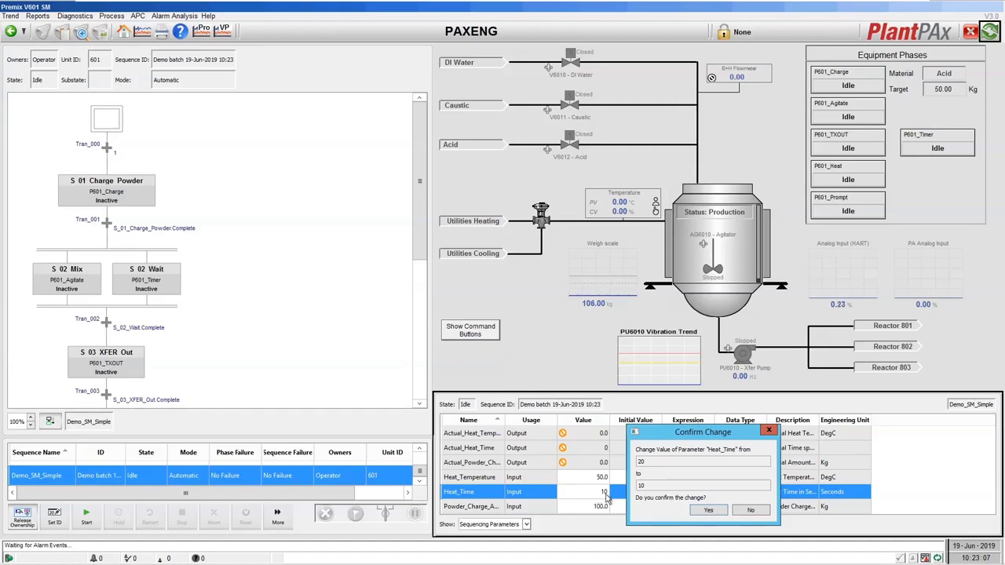
click(707, 512)
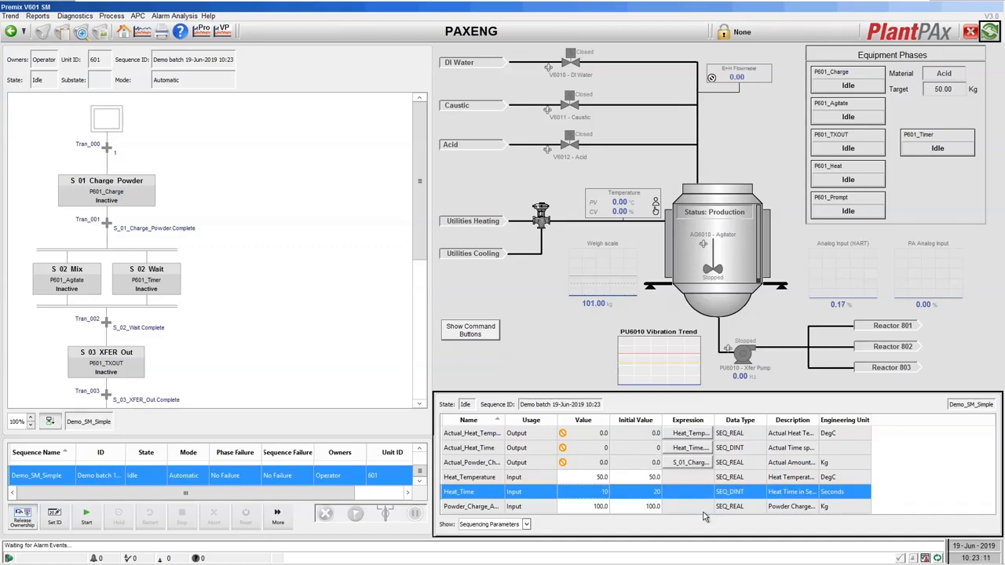
Start the Demo_SM_Simple sequence and select the S 01 Charge Powder step
click(87, 520)
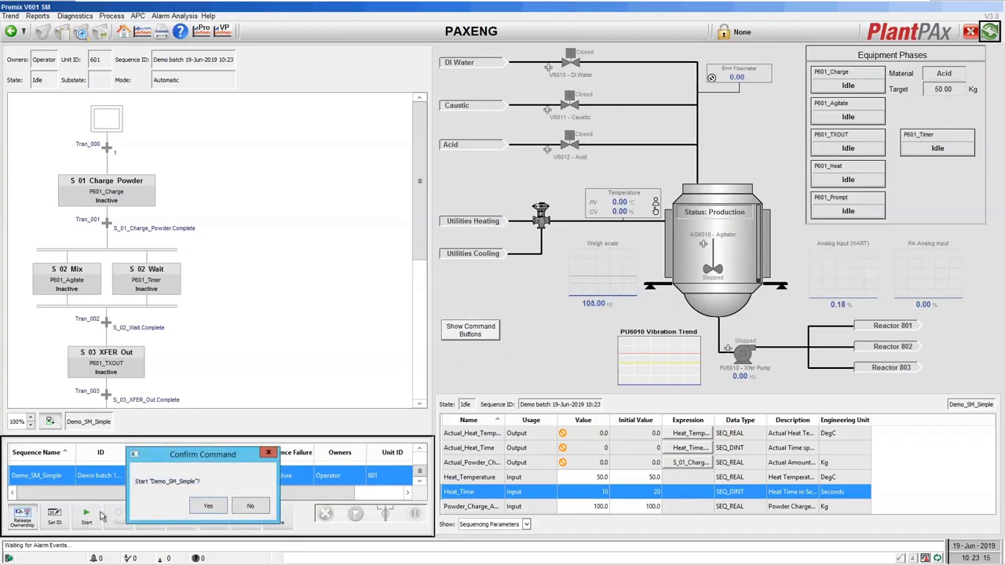
click(209, 506)
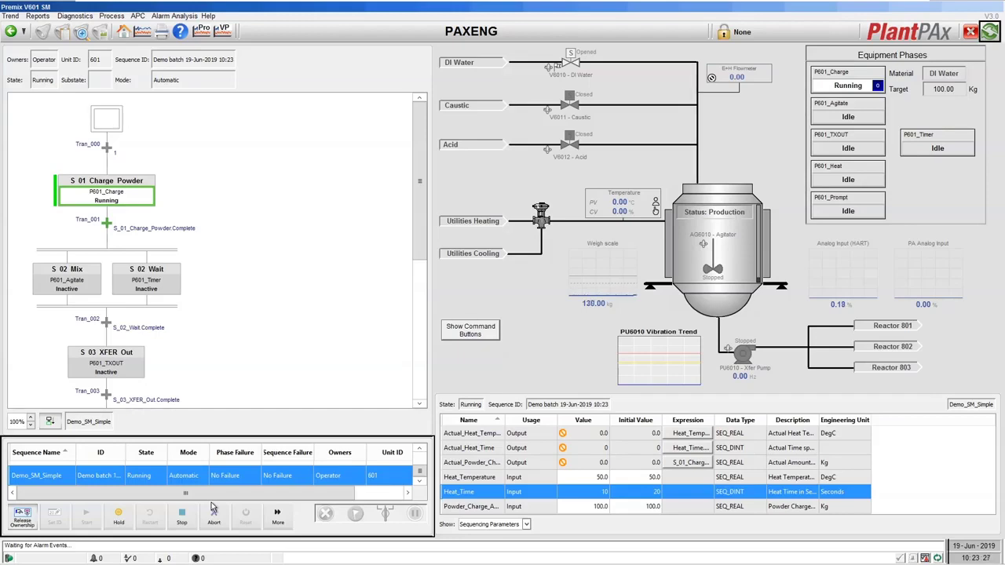
click(140, 198)
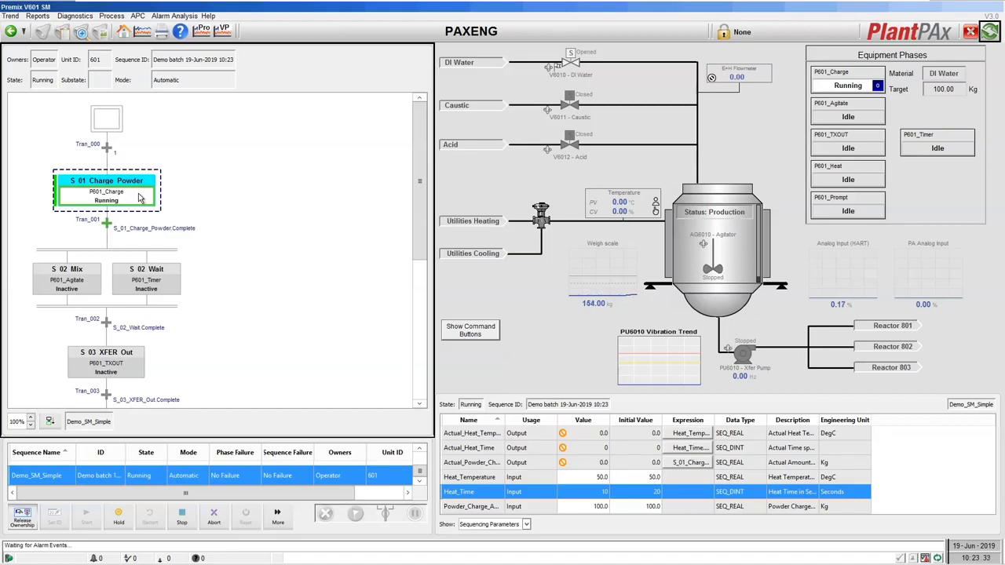
Set the parameter table's Show option to Selected Steps to list S 01 Charge Powder's parameters
click(514, 500)
click(527, 525)
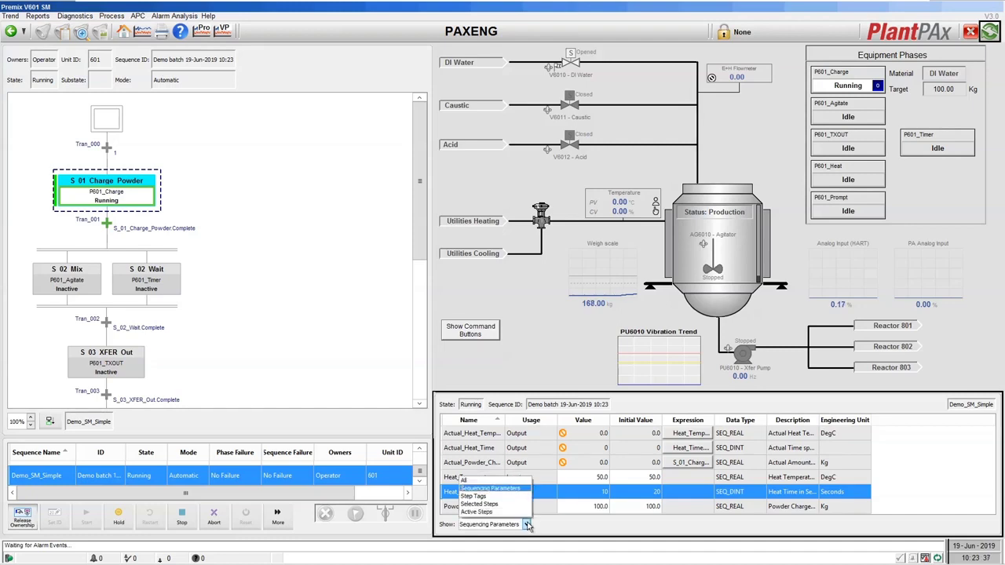
click(480, 504)
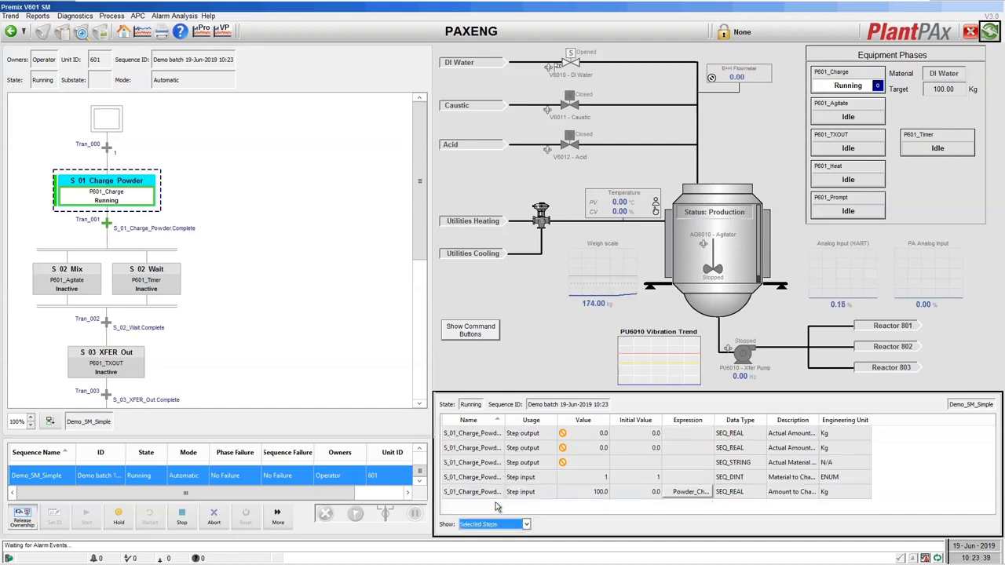
click(135, 199)
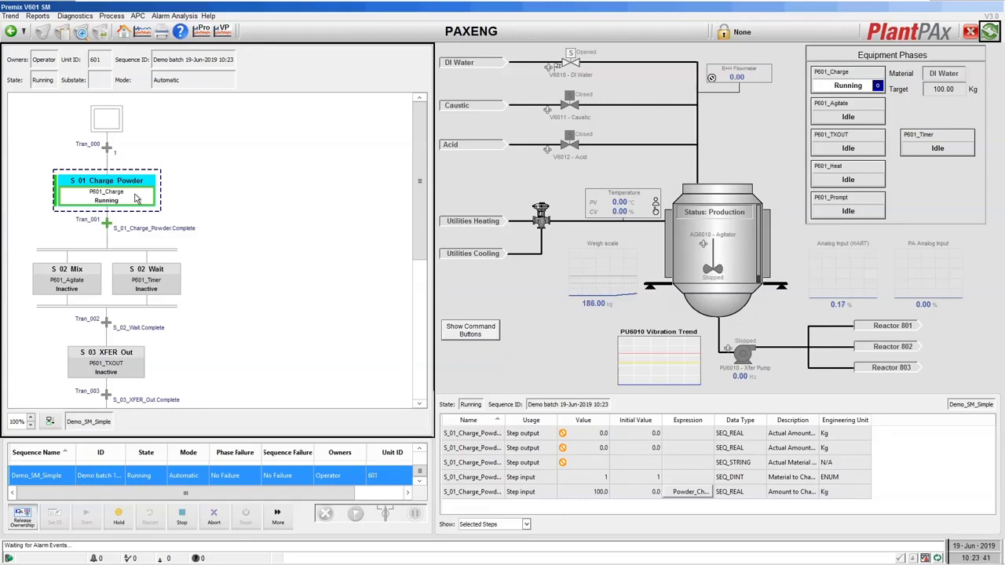
click(494, 457)
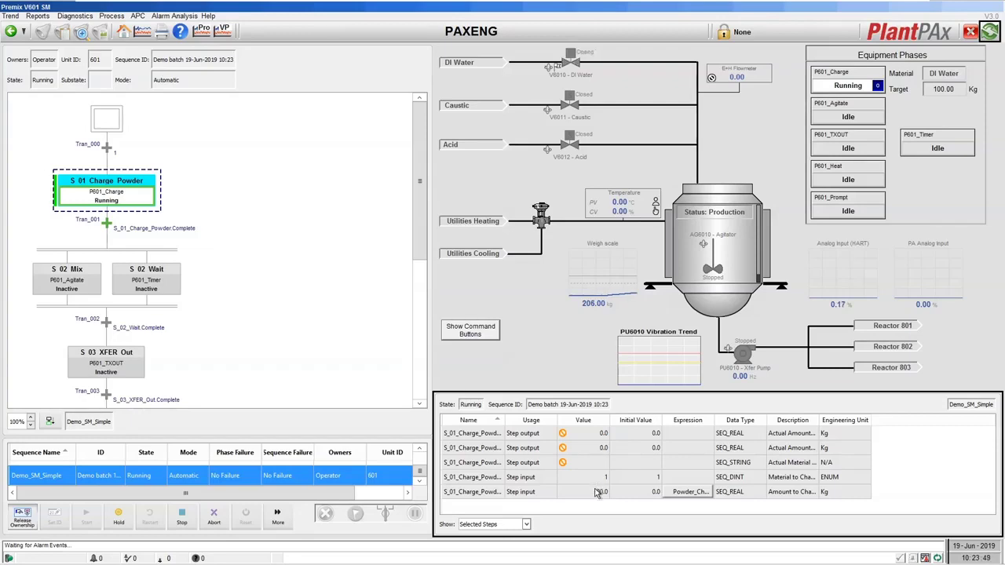
click(399, 364)
click(493, 438)
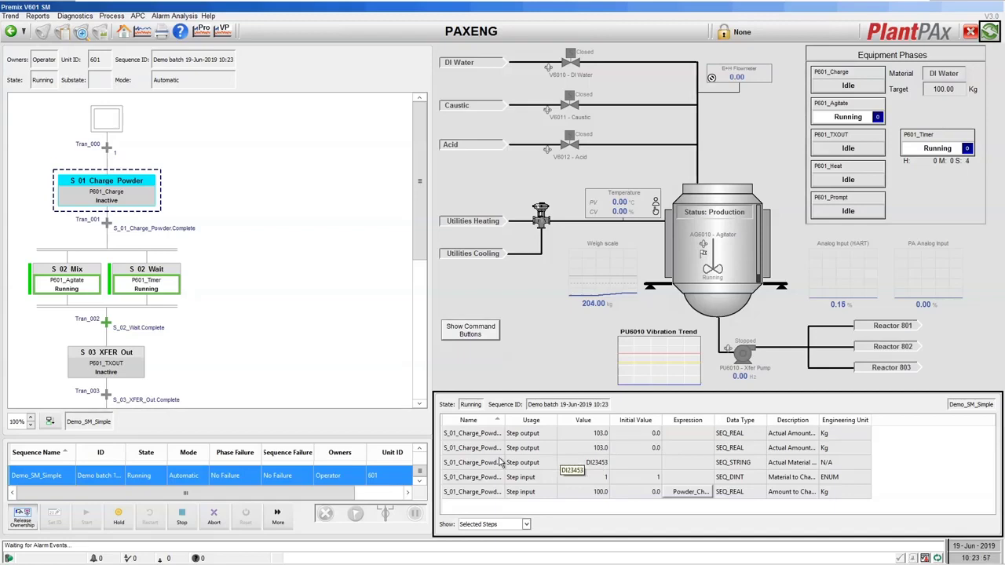
Widen the step parameter table's Name column to show the full parameter names
drag(504, 420, 575, 421)
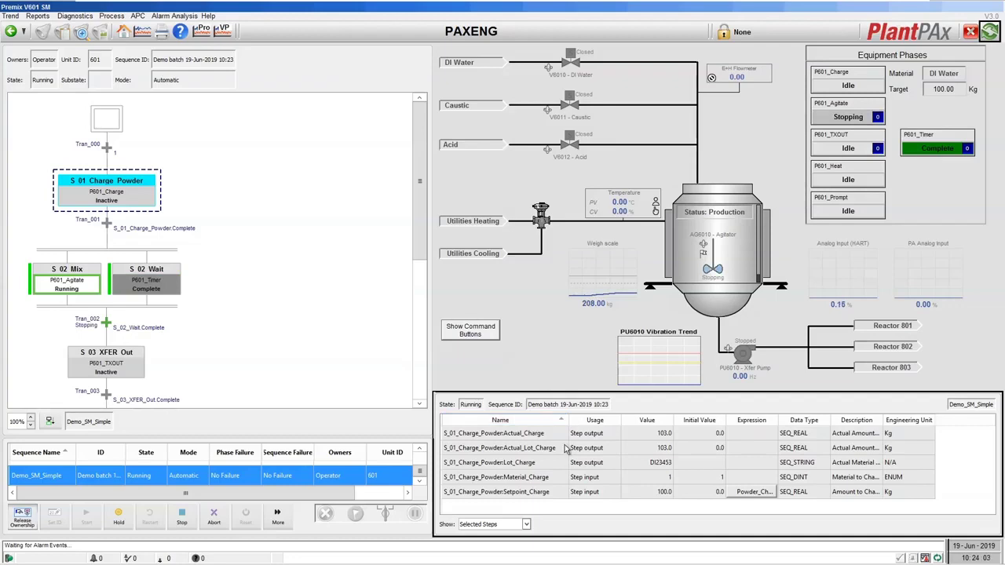
click(266, 446)
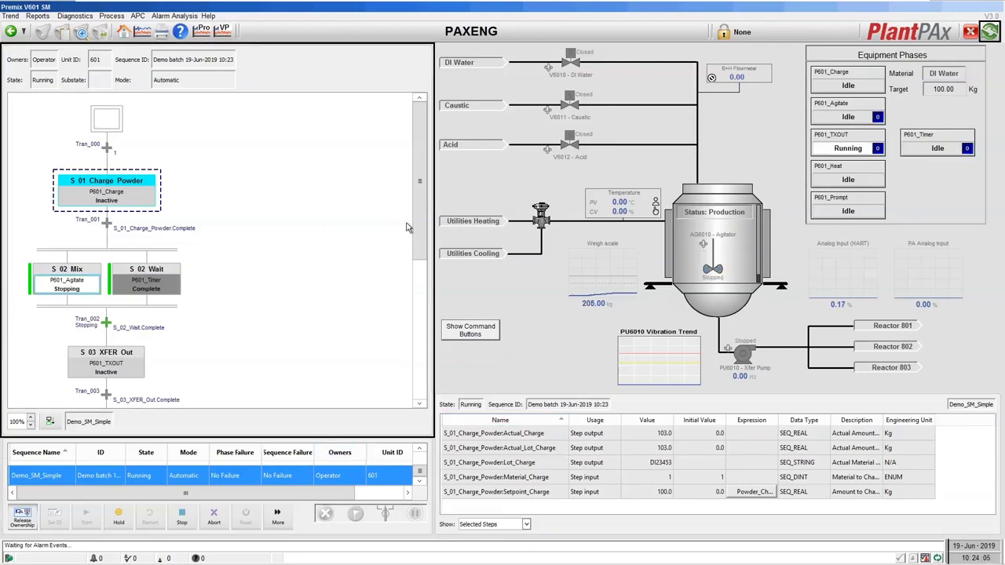
drag(416, 231, 417, 296)
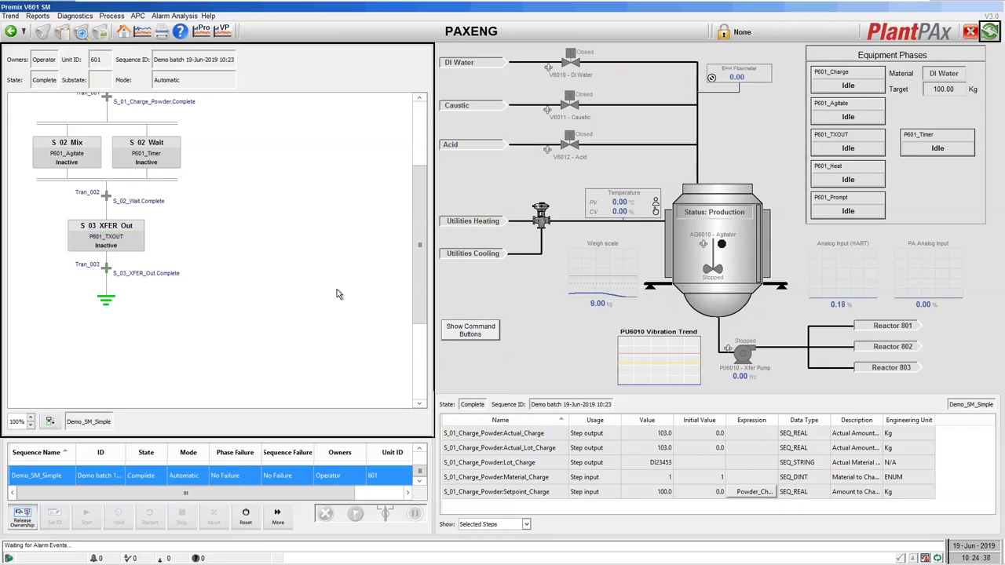
Reset the completed Demo_SM_Simple sequence and confirm the Reset command
click(247, 522)
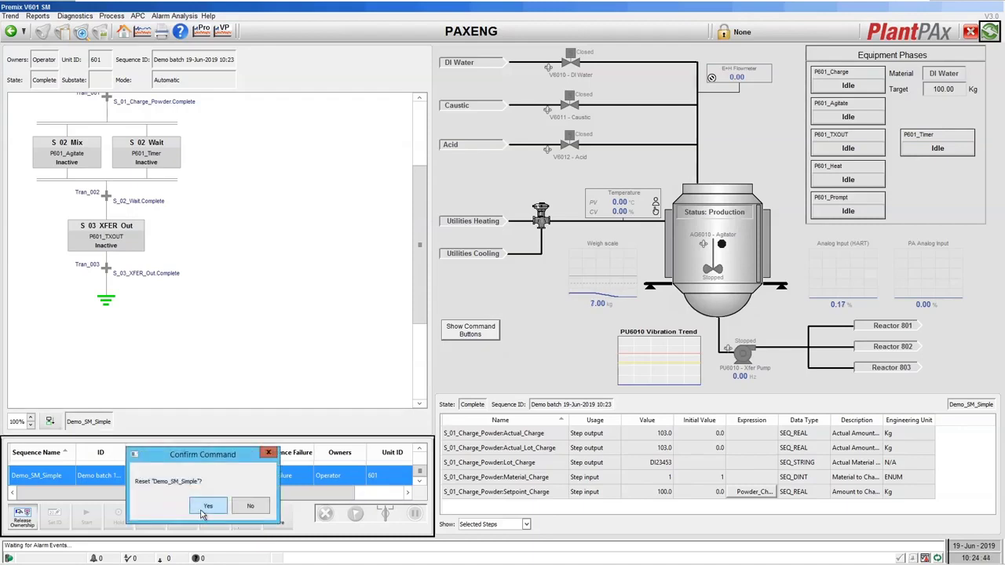
click(207, 508)
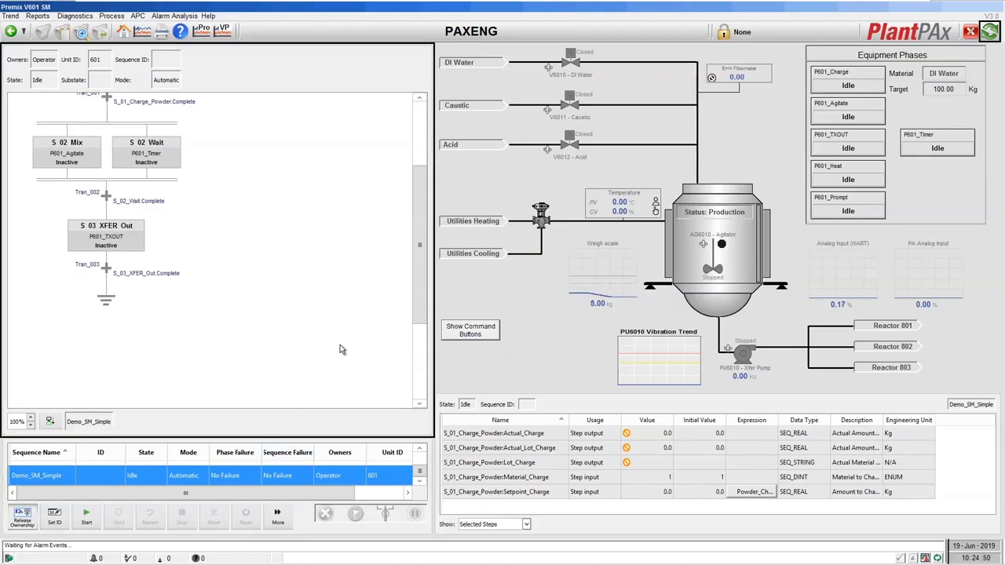
drag(419, 268, 418, 212)
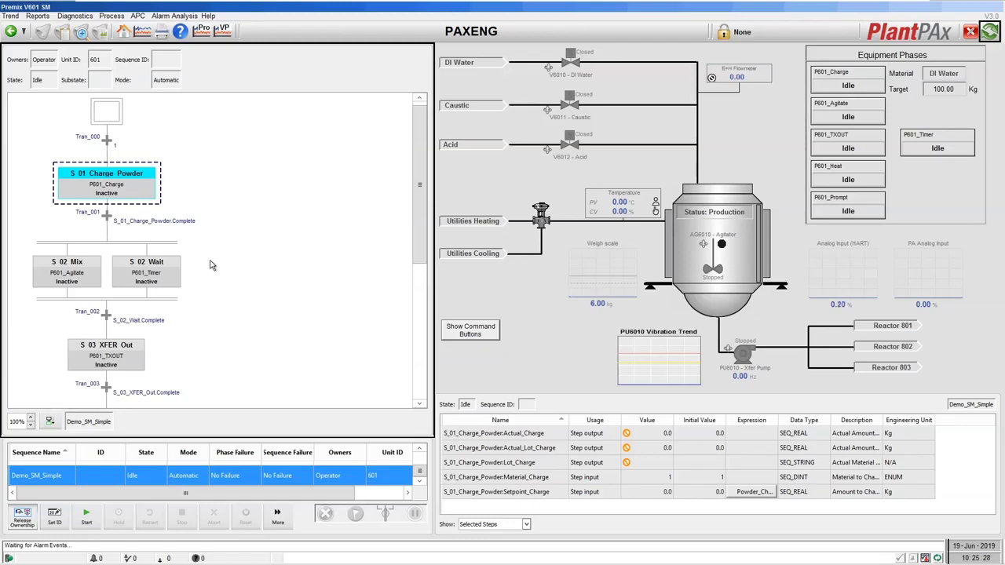
Choose Batch reports from the Reports menu
click(34, 16)
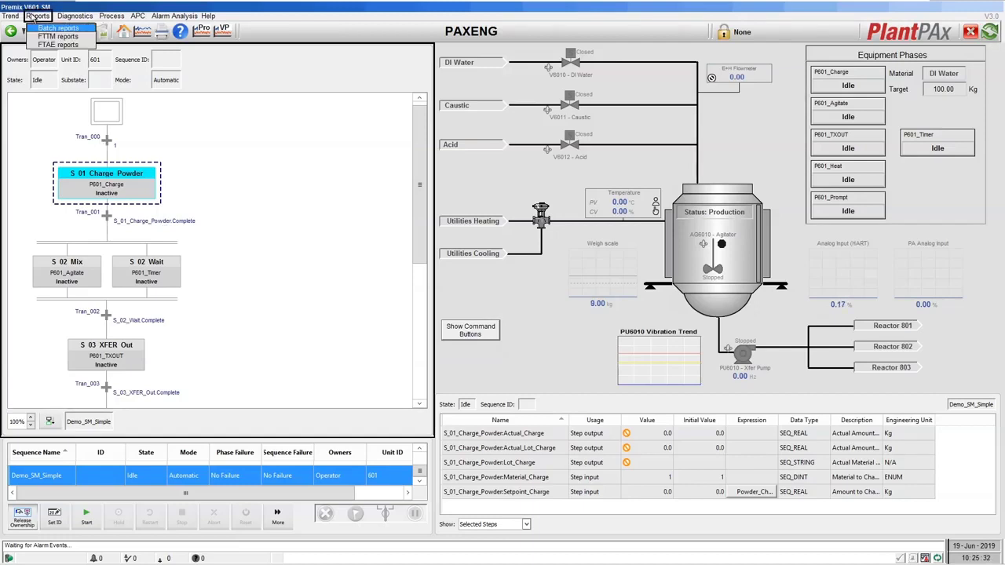
click(45, 33)
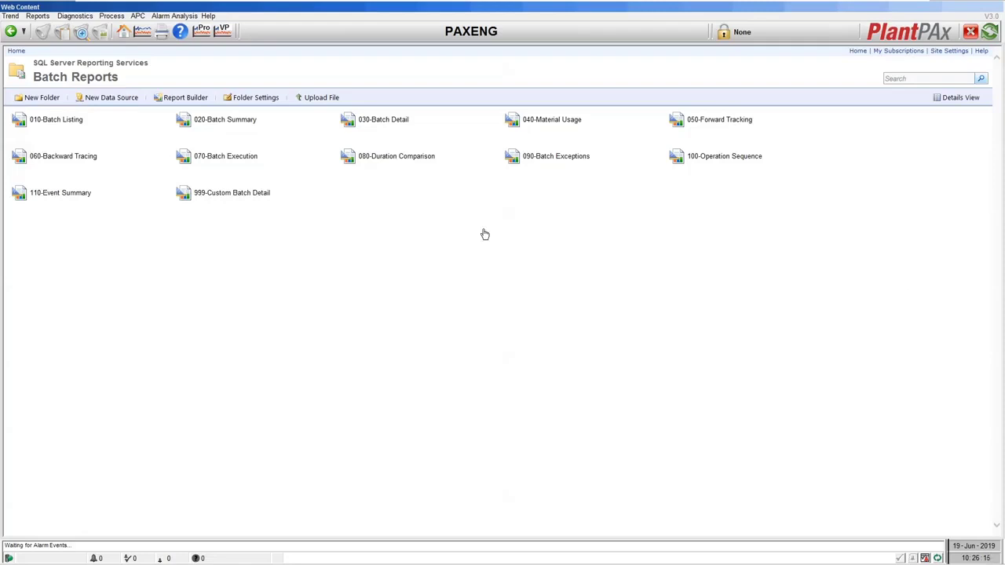
click(66, 123)
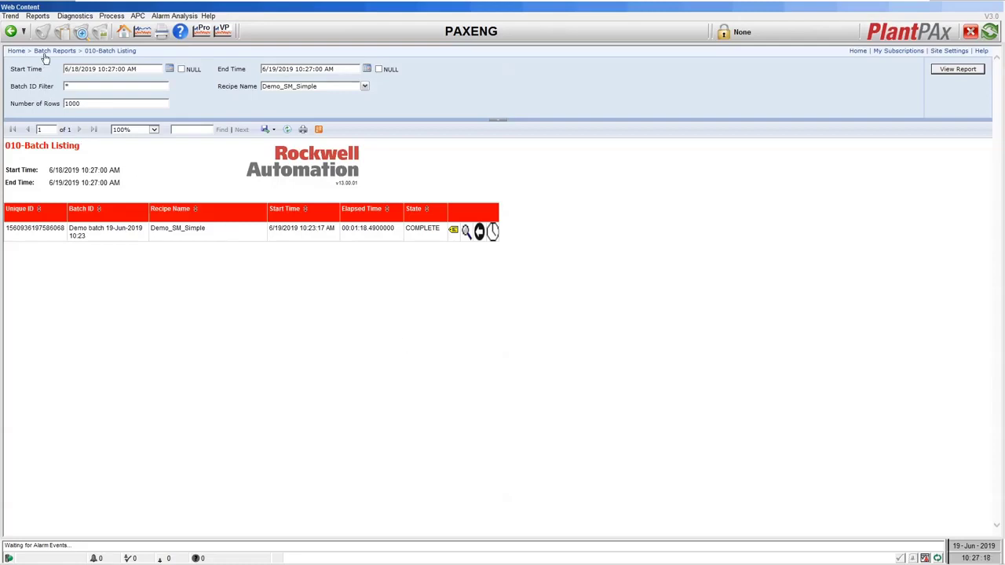
click(51, 52)
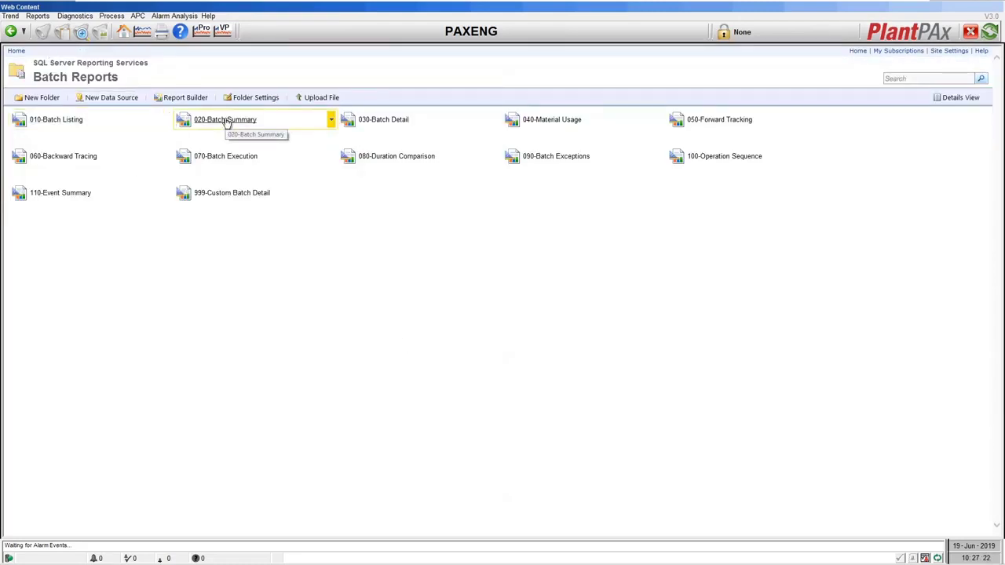
click(226, 124)
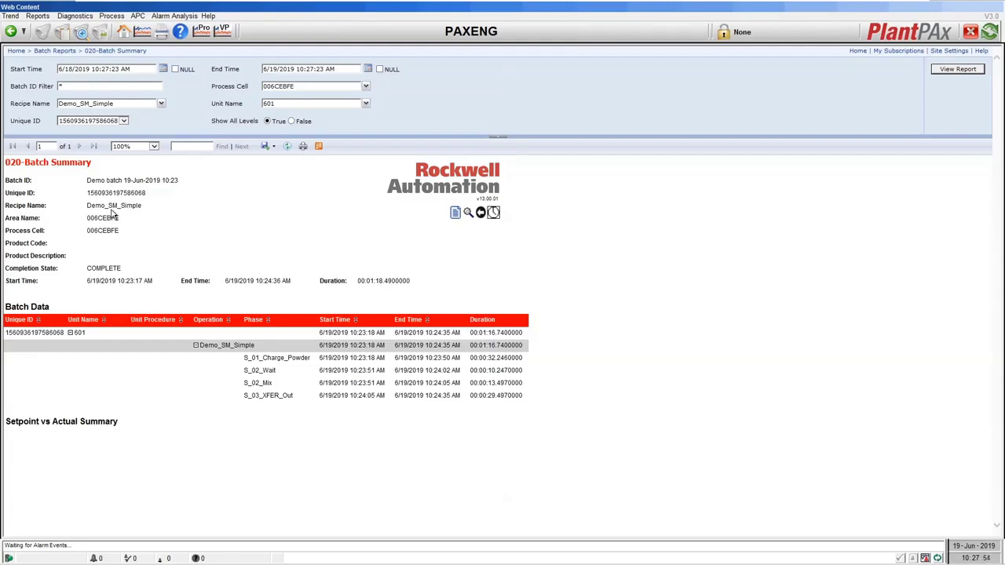
click(54, 51)
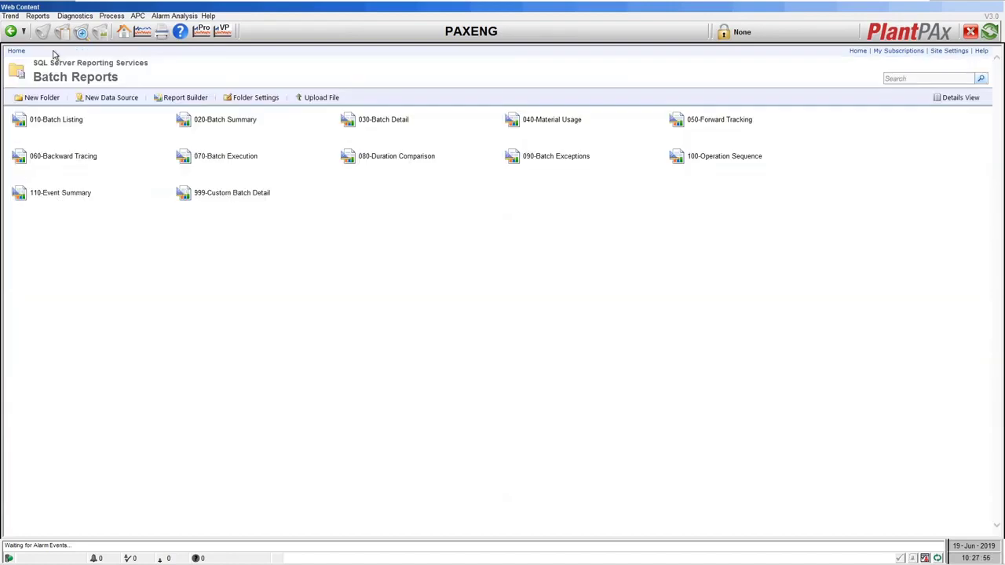
click(387, 122)
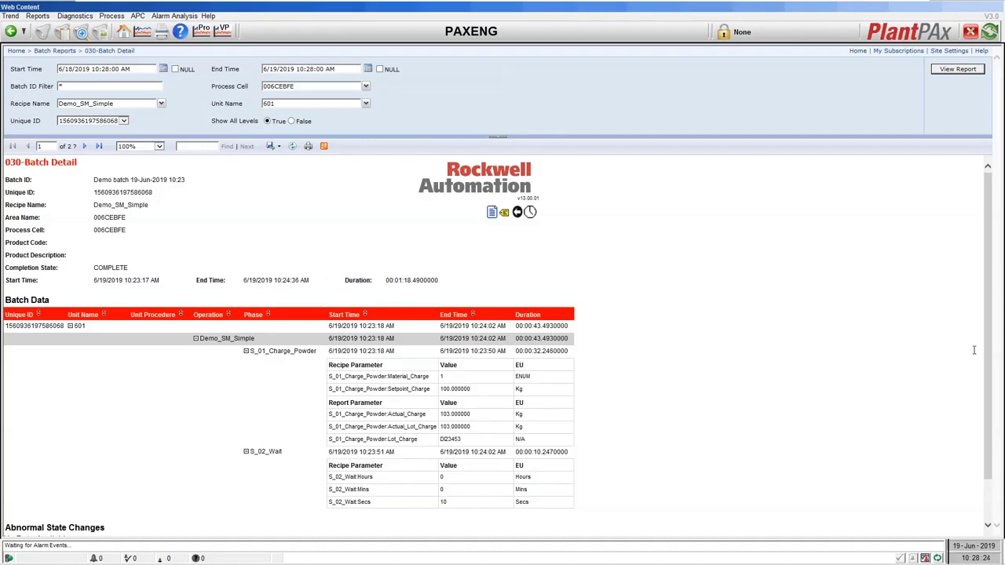
mouse_move(992, 363)
mouse_down()
mouse_move(994, 417)
mouse_move(993, 362)
mouse_up()
click(55, 51)
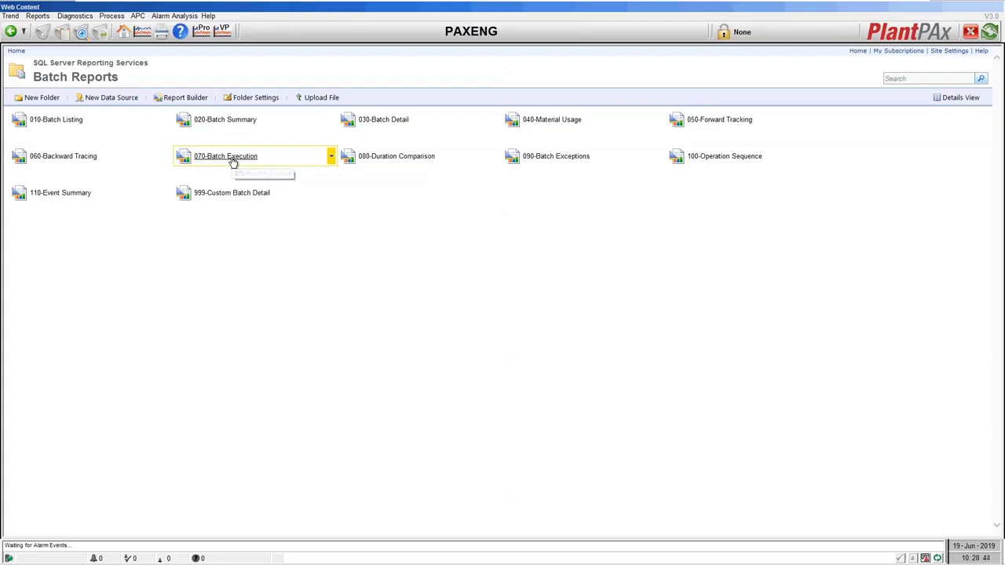
Open the 070-Batch Execution report for Demo_SM_Simple
click(225, 156)
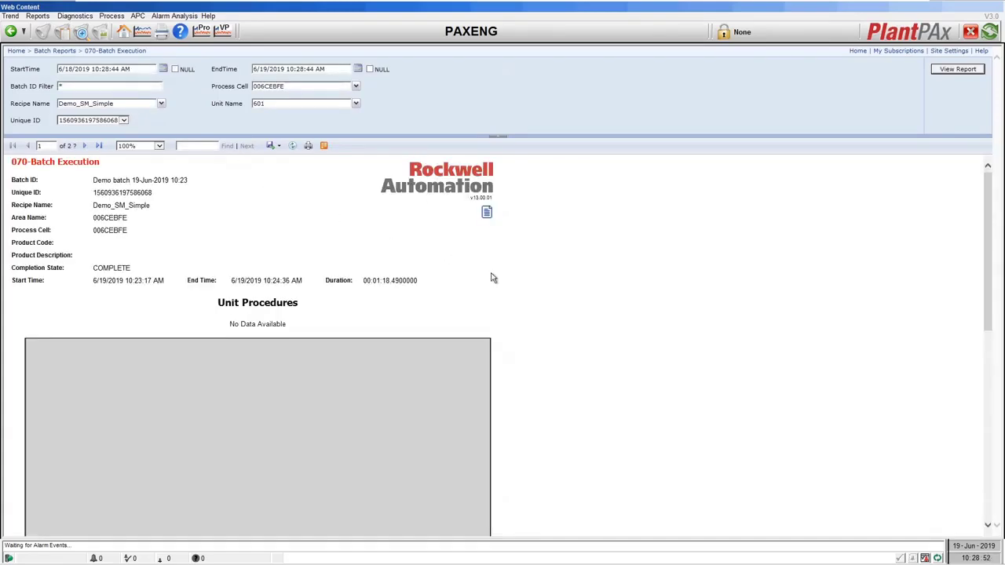
scroll(493, 277, down, 10)
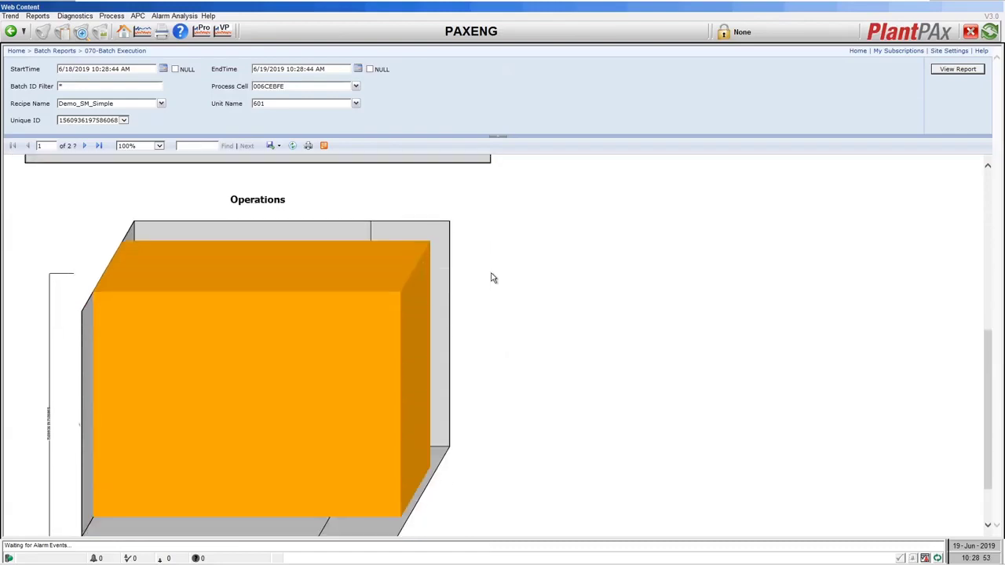
scroll(491, 278, up, 10)
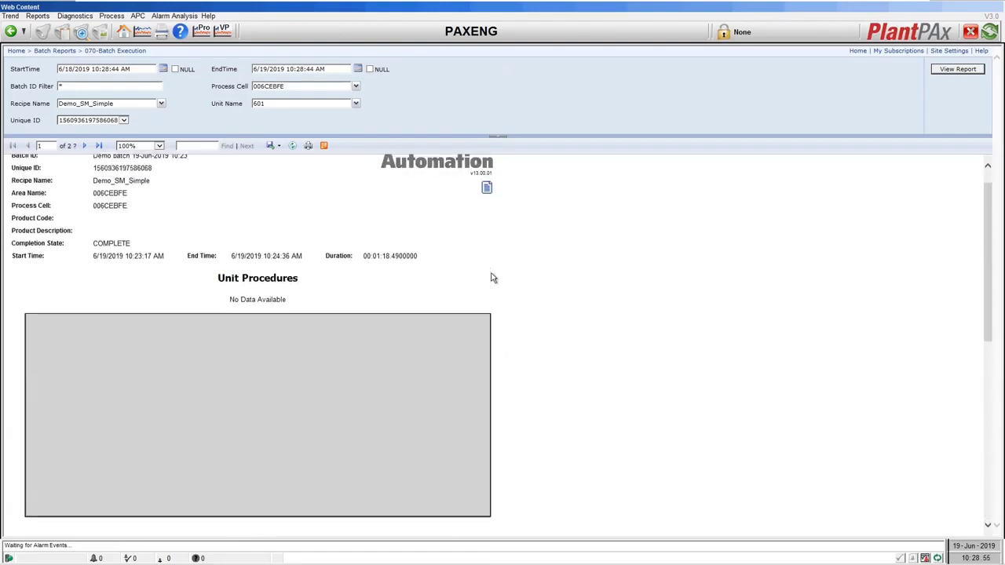
Review the page 2 Phases chart, then return to the Batch Reports listing
click(84, 146)
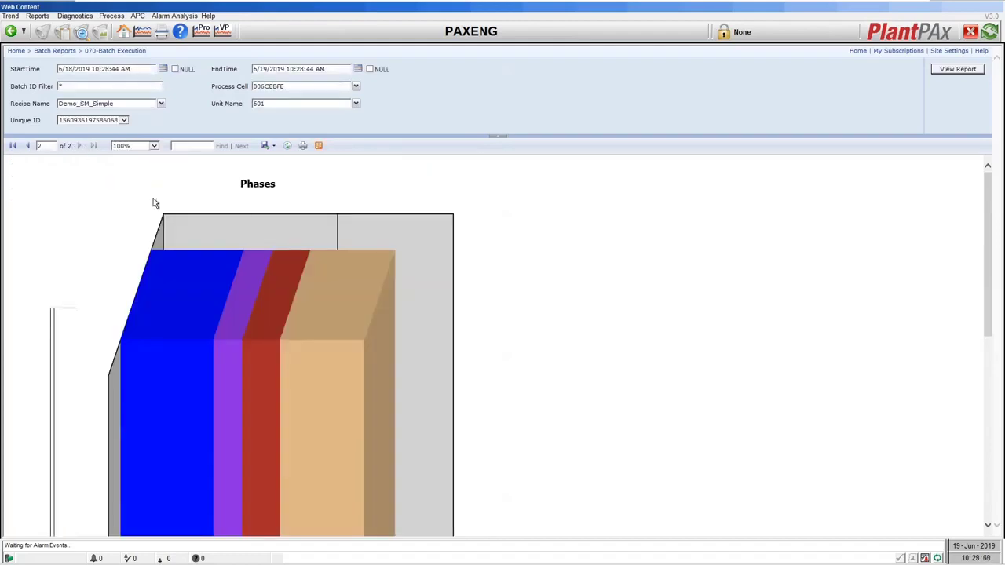
scroll(509, 218, down, 5)
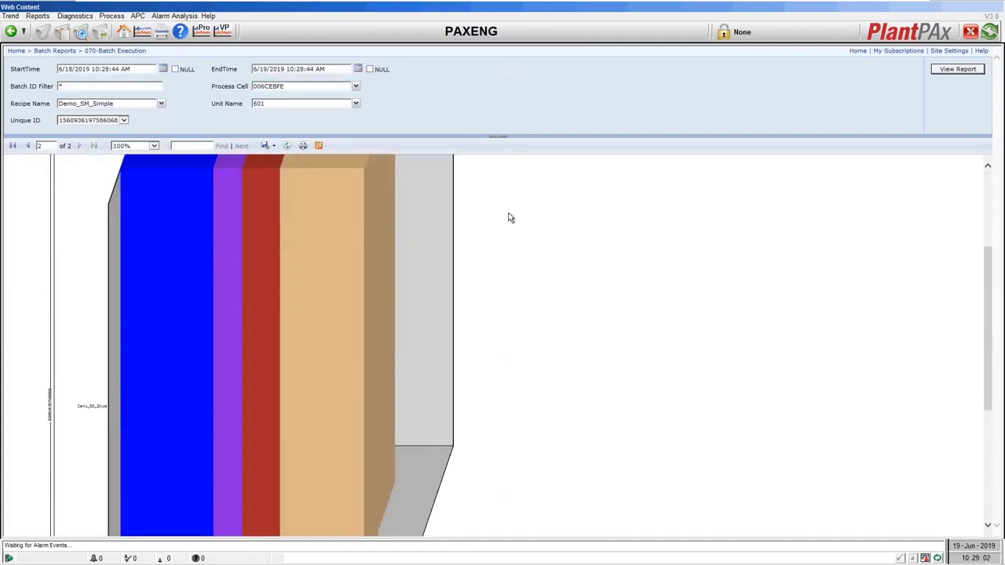
scroll(509, 217, down, 3)
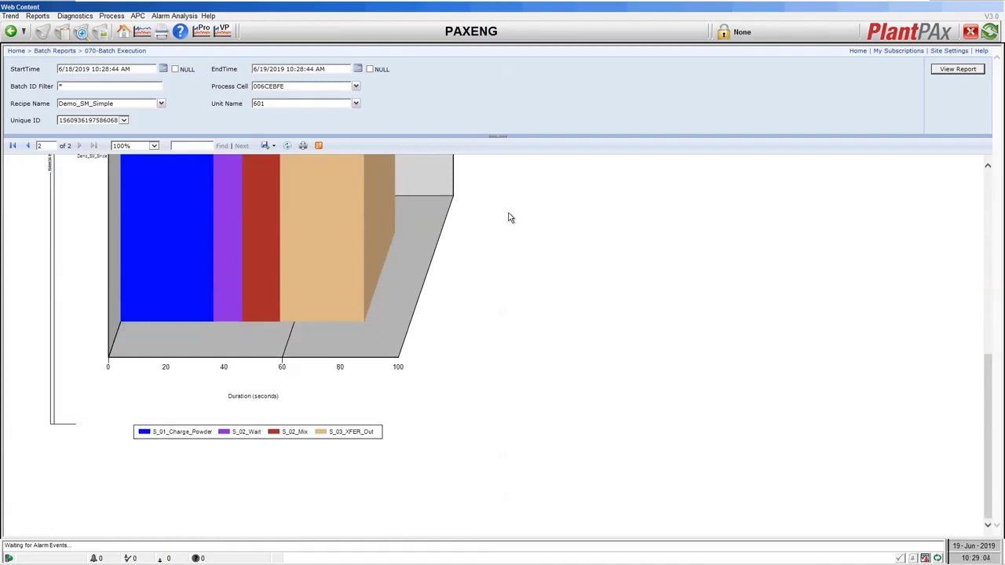
scroll(509, 218, up, 10)
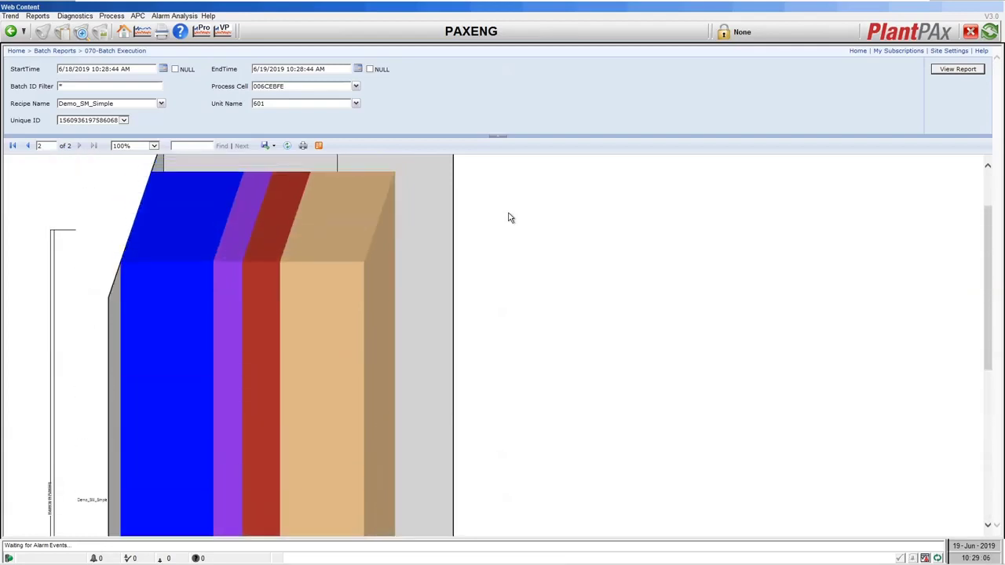
scroll(509, 218, up, 3)
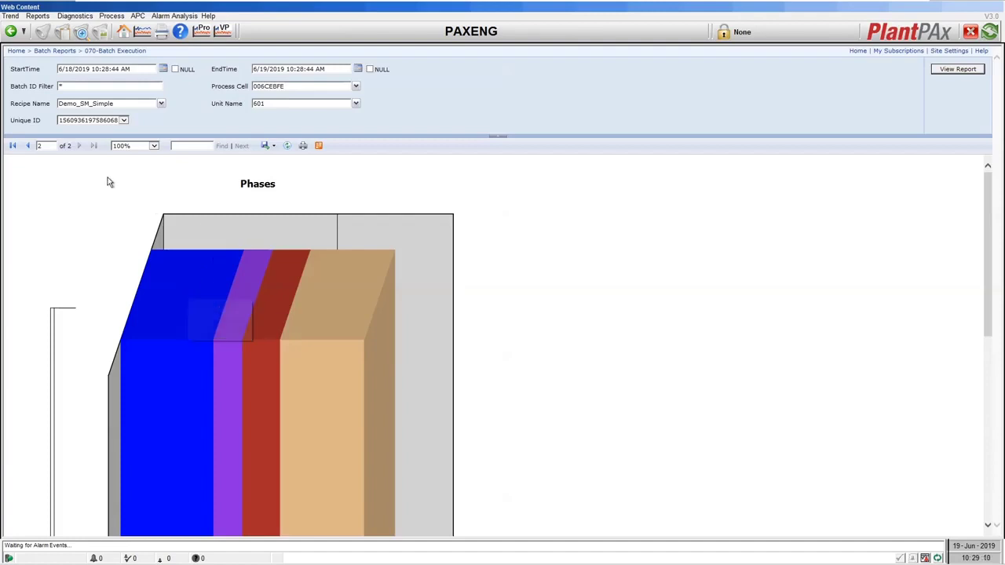
click(55, 51)
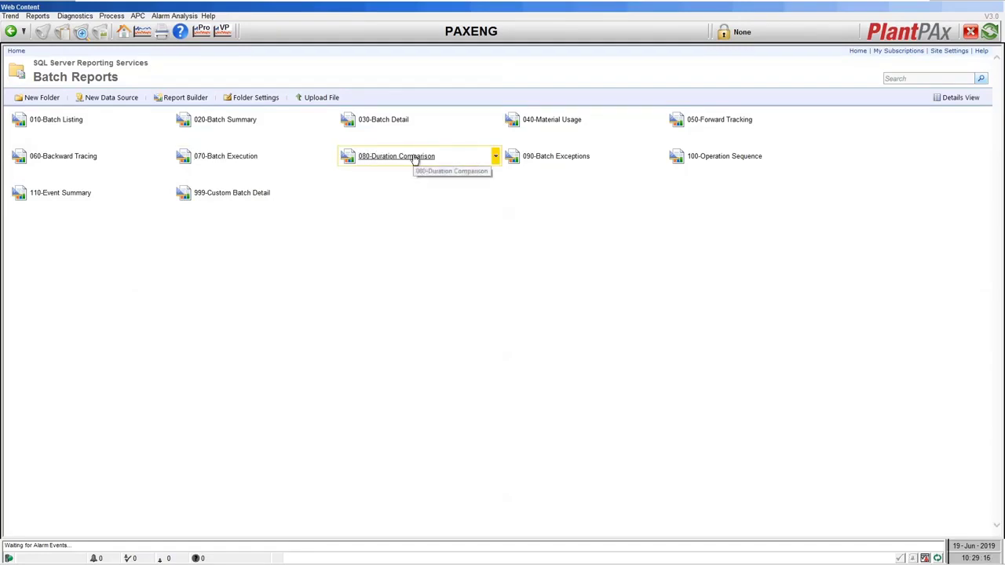
click(397, 156)
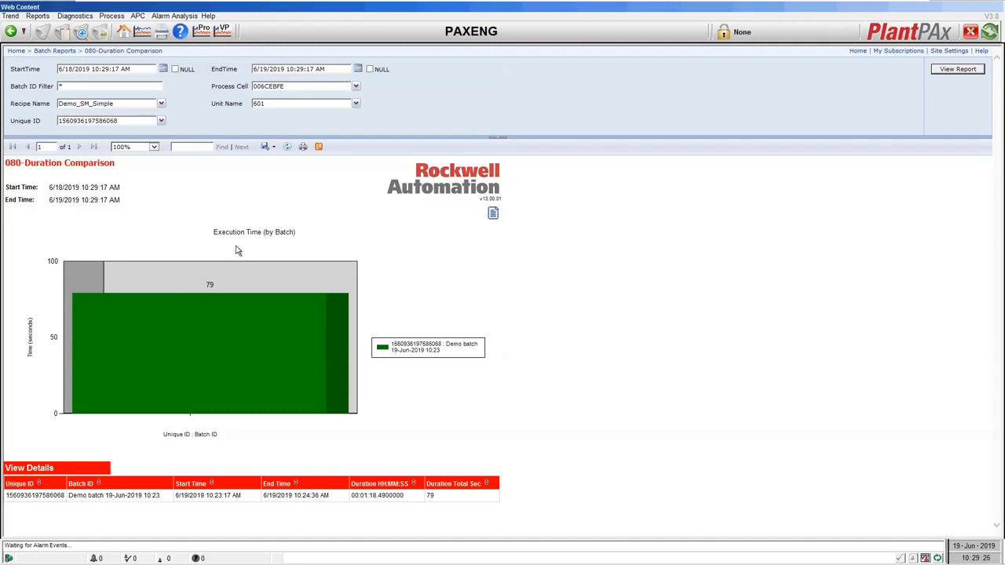
click(164, 70)
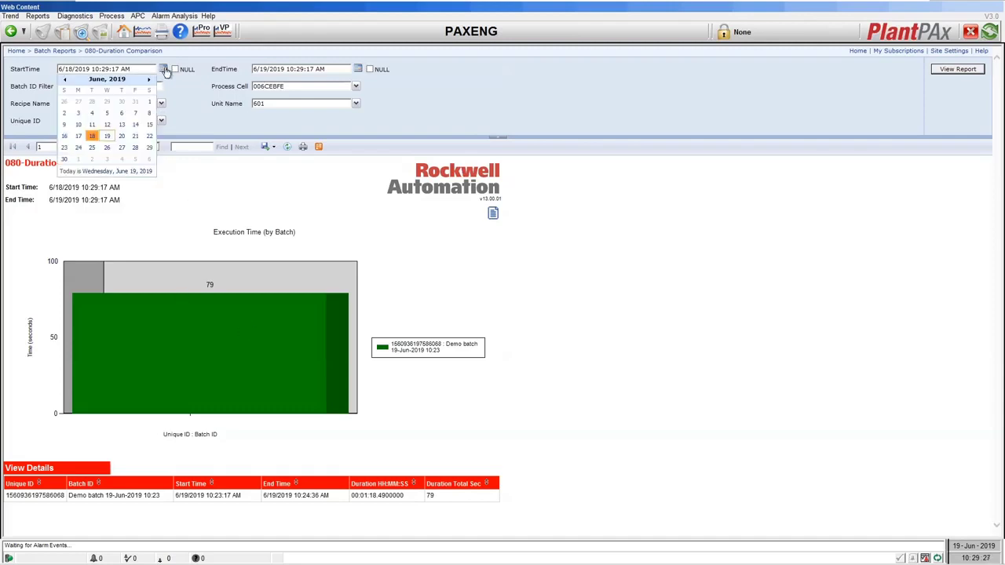
click(64, 79)
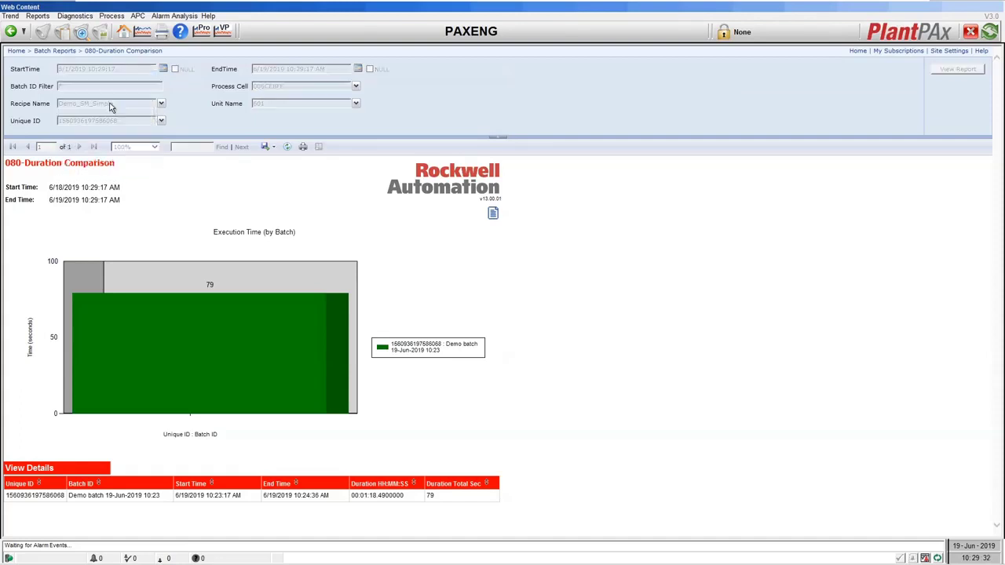
click(109, 103)
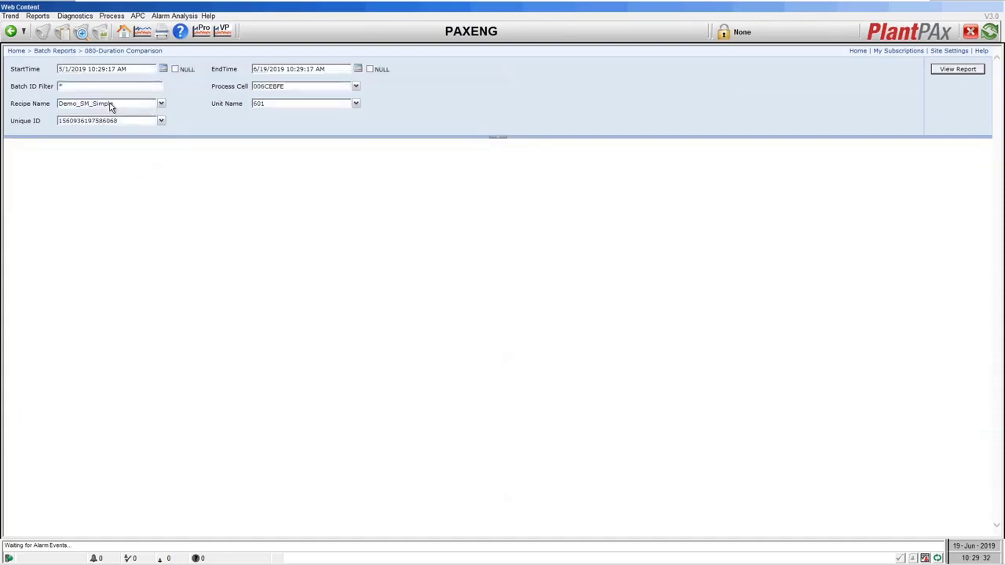
click(162, 105)
click(190, 107)
click(357, 103)
click(311, 114)
click(163, 123)
click(201, 121)
click(966, 69)
click(57, 51)
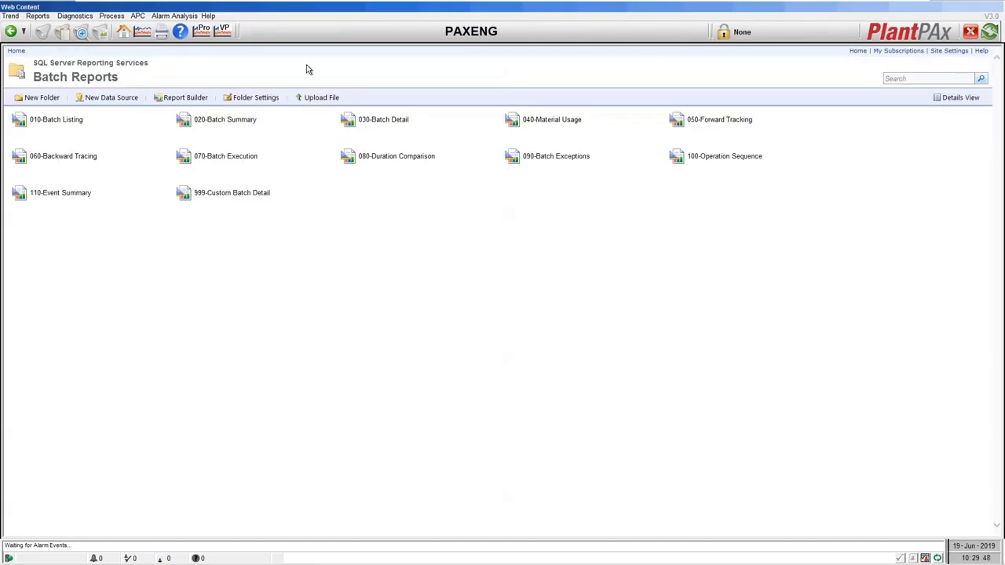
click(567, 159)
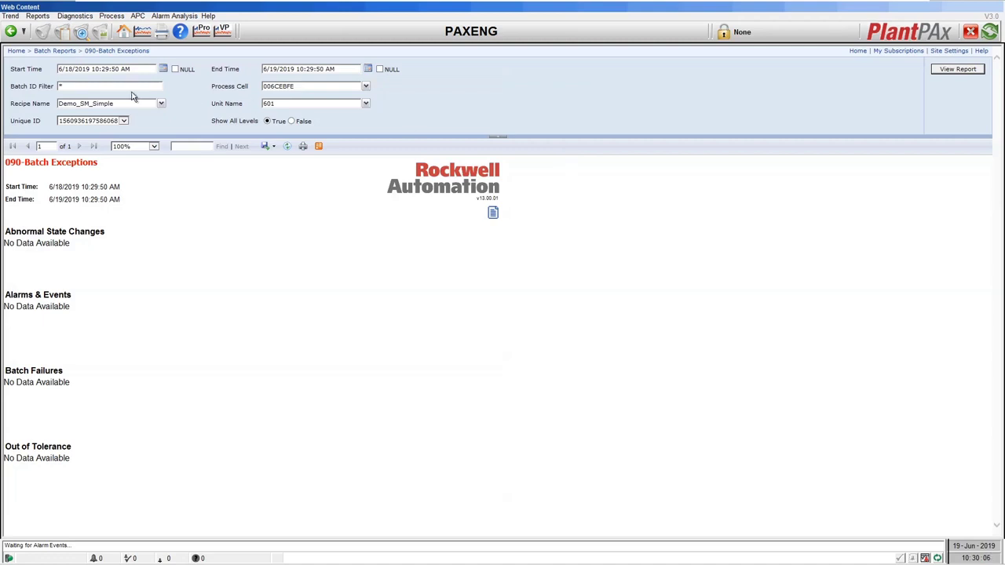
click(55, 52)
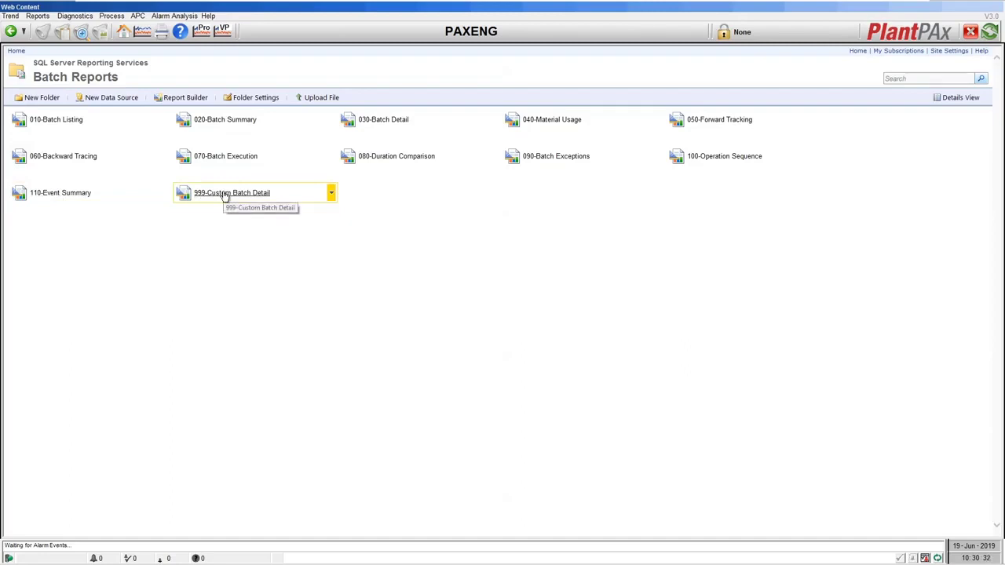
Open the 110-Event Summary report and rerun it with (Select All) columns, dismissing the script error
click(60, 193)
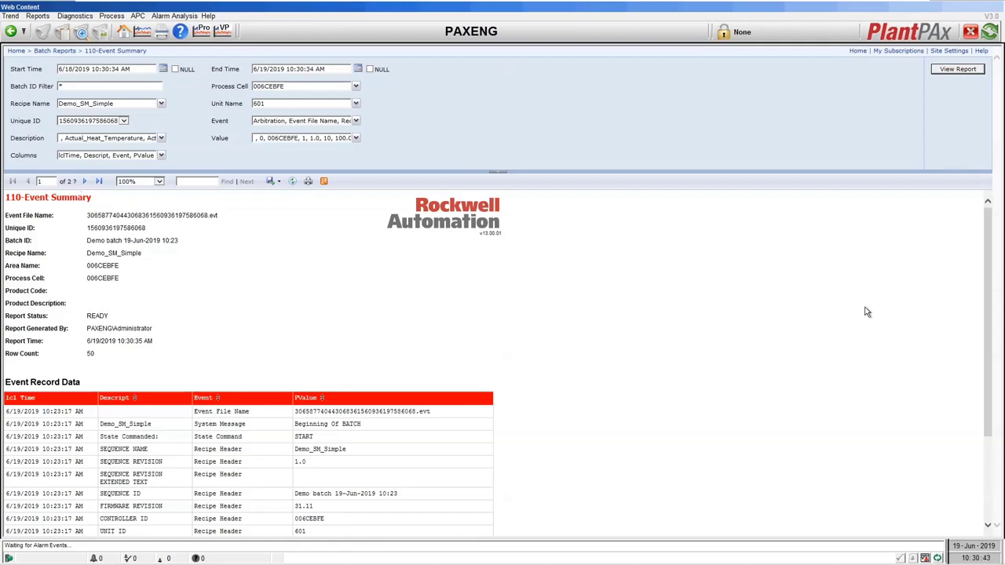
mouse_move(991, 292)
mouse_down()
mouse_move(996, 374)
mouse_move(996, 292)
mouse_up()
click(162, 157)
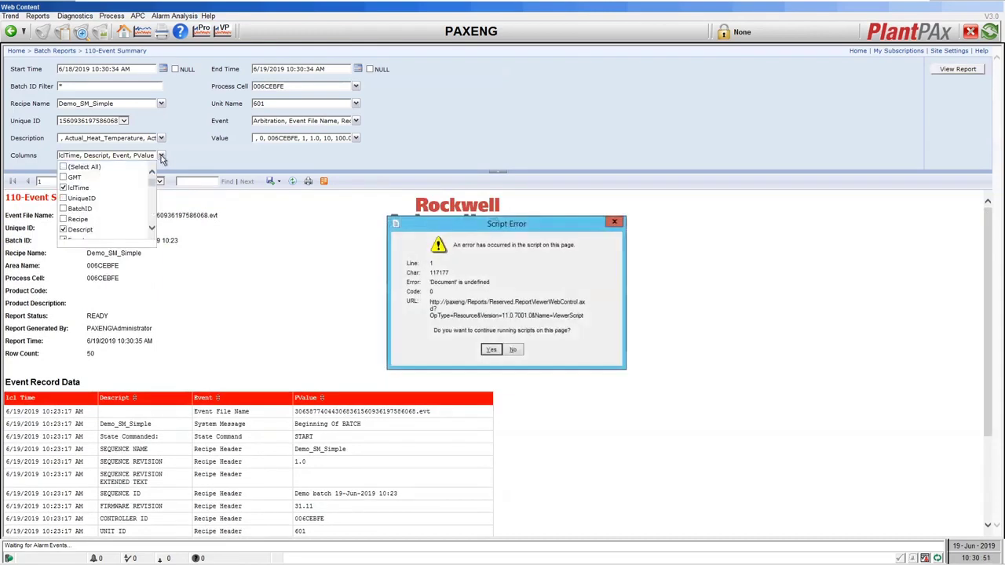
click(491, 351)
click(84, 170)
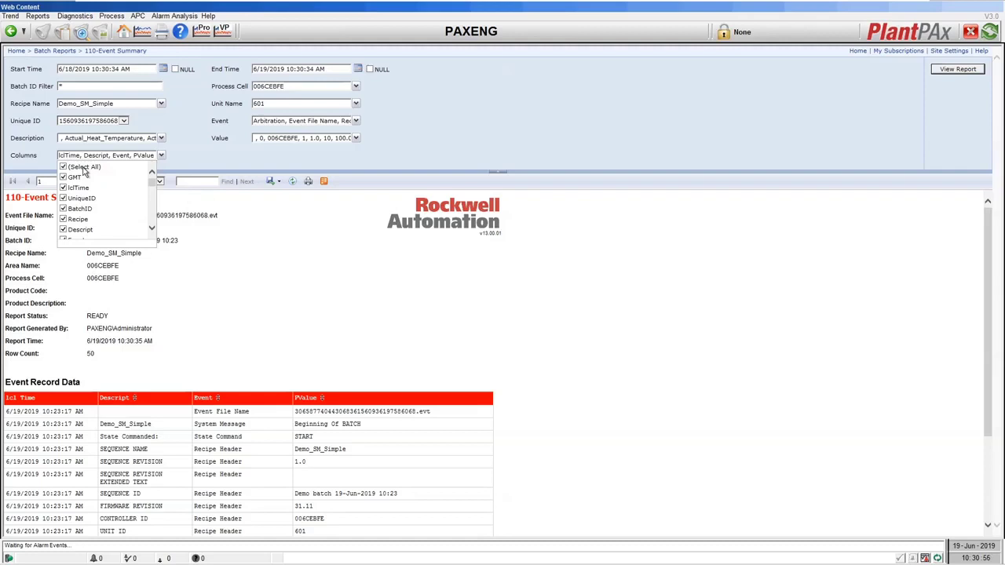
click(465, 140)
click(942, 69)
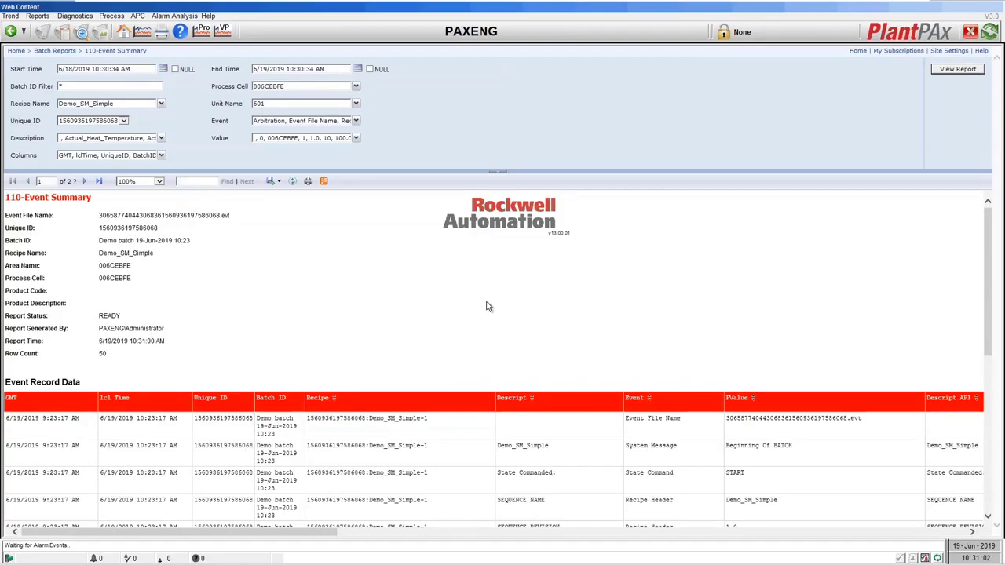
Scroll through the event table, then go to page 2 of the event records
drag(991, 287, 989, 367)
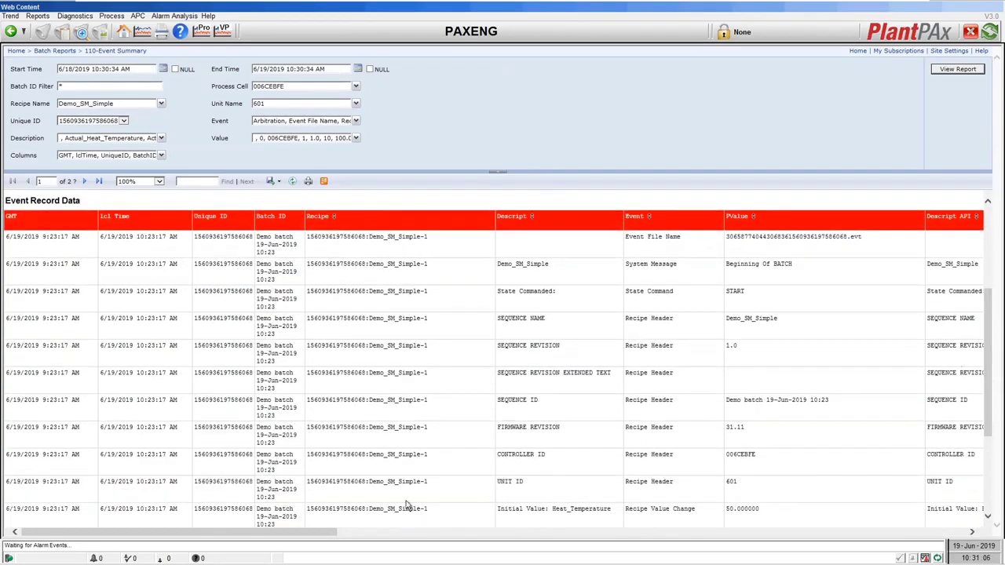
drag(322, 534, 435, 550)
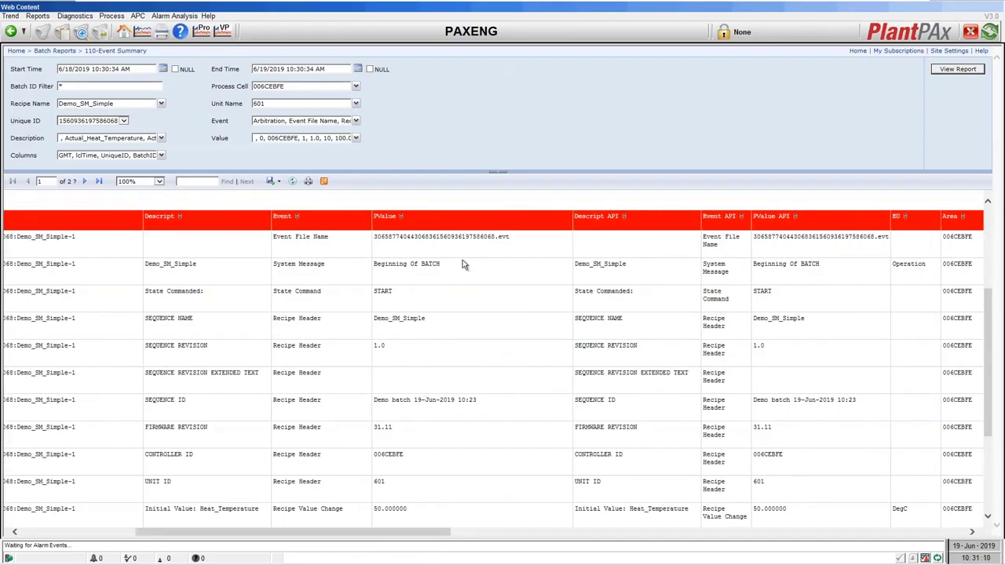
drag(986, 353, 993, 380)
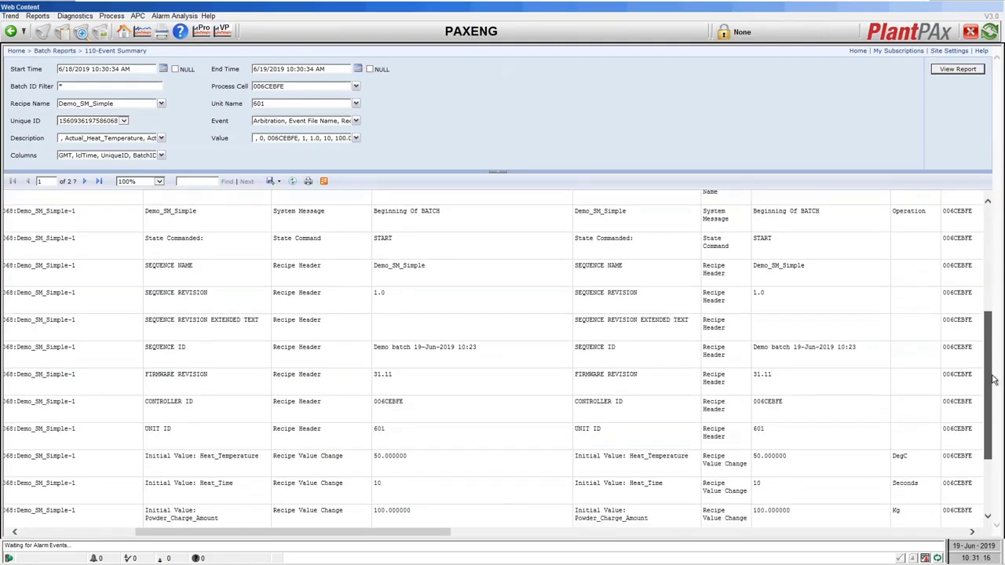
drag(992, 380, 996, 408)
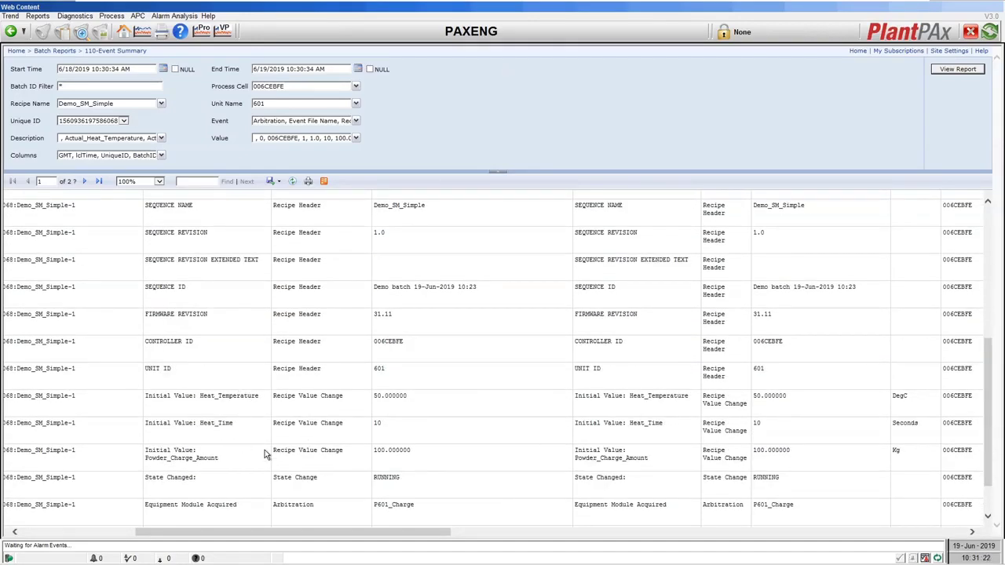
drag(991, 451, 1000, 483)
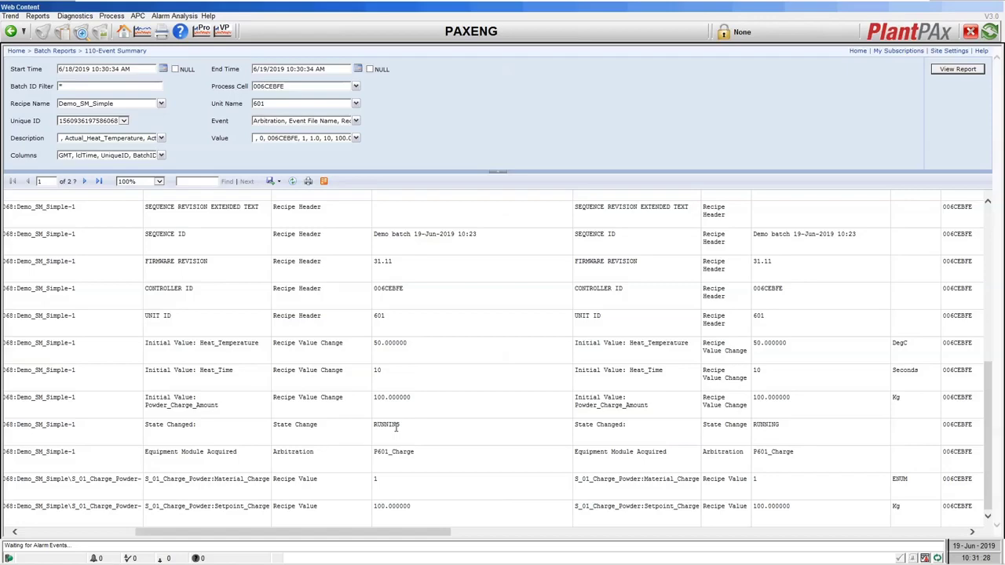
drag(373, 536, 228, 535)
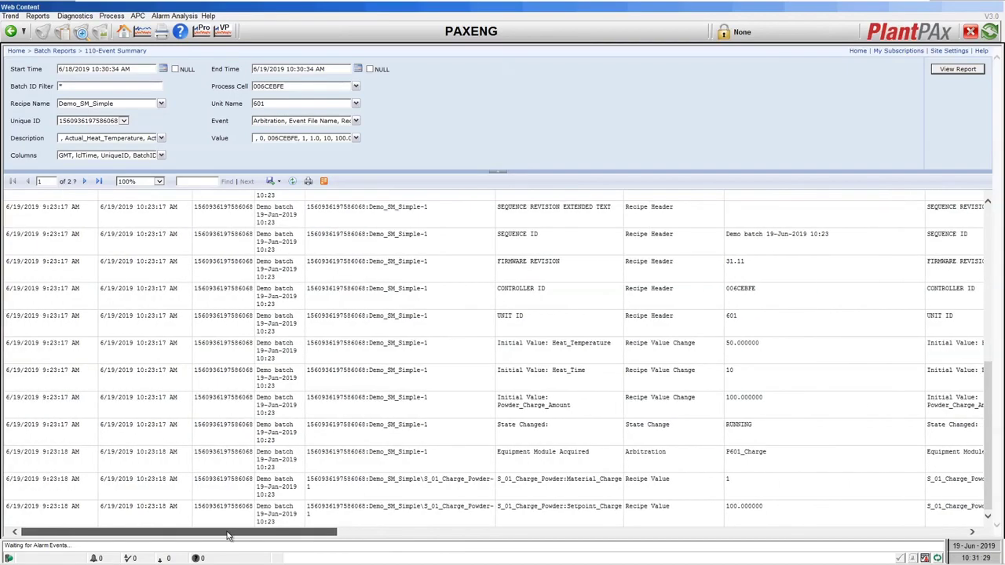
click(85, 181)
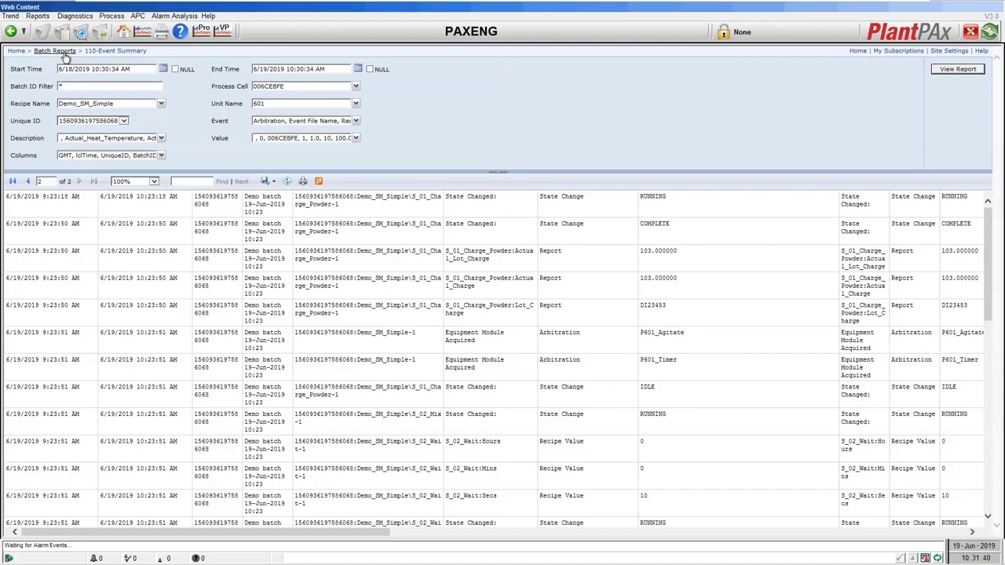
View the 999-Custom Batch Detail report from Batch Reports, then return to the Batch Reports folder
click(57, 51)
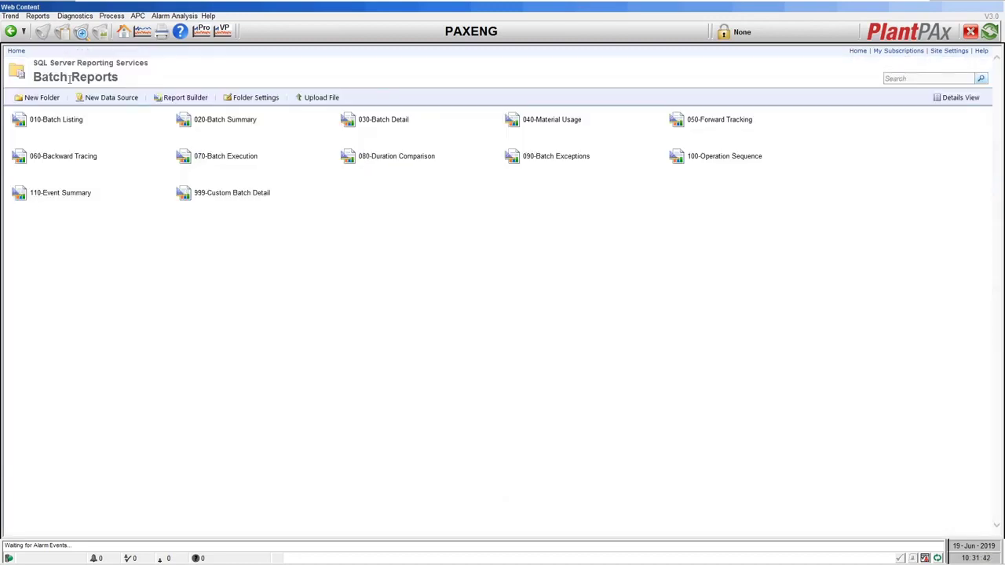
click(222, 196)
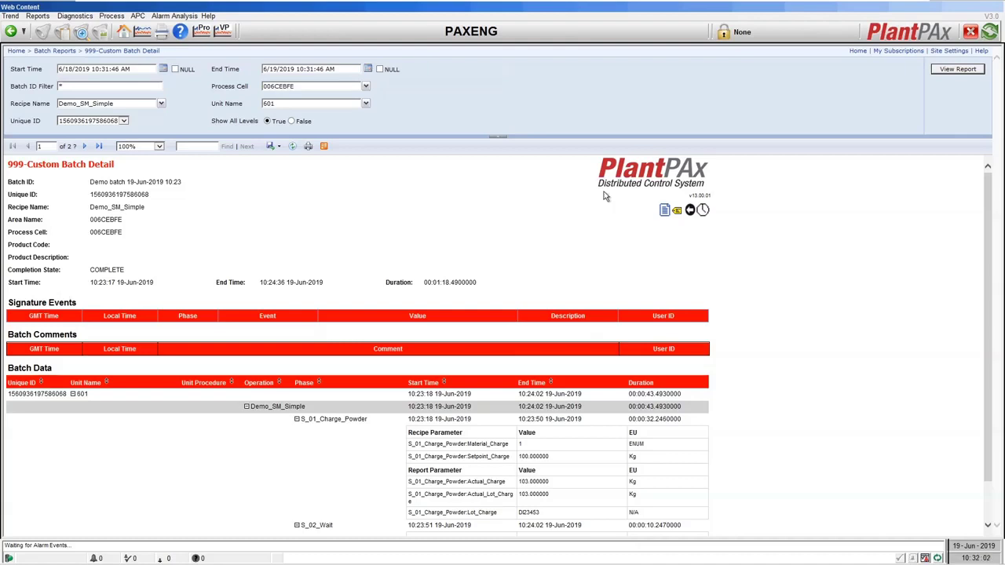
click(49, 51)
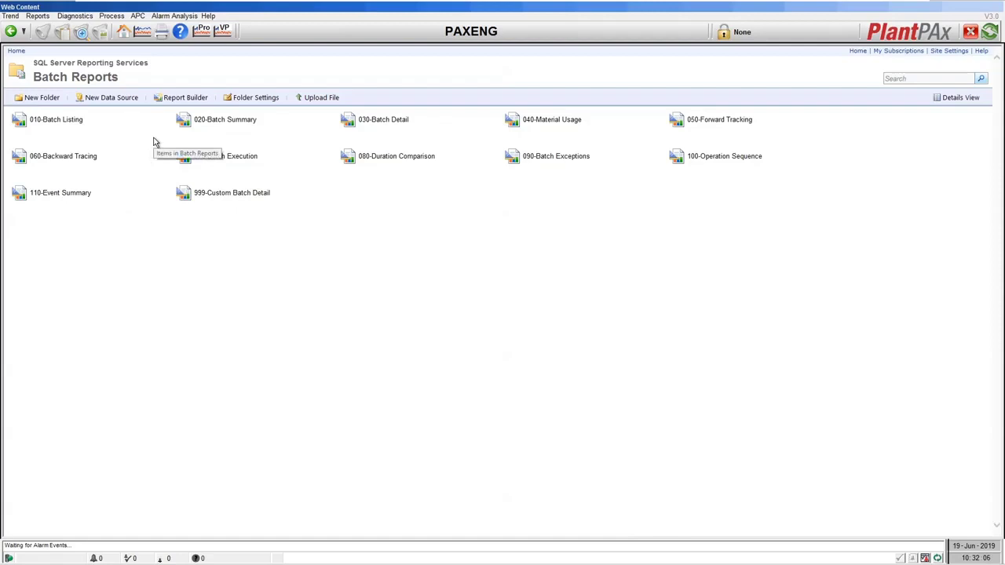